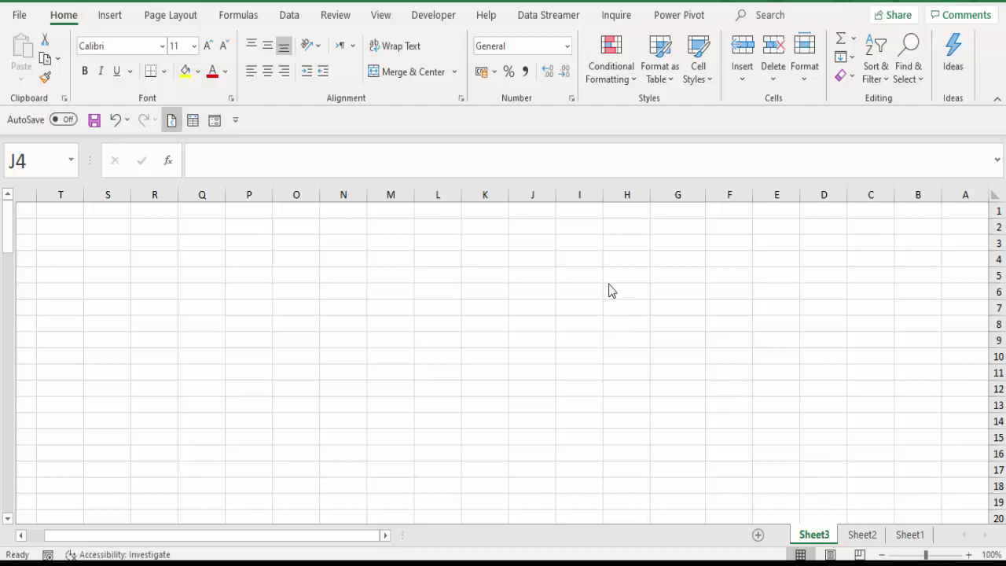
Step: Put today's date, 15/06/2021, into cell J2 with Ctrl+;
left_click(536, 226)
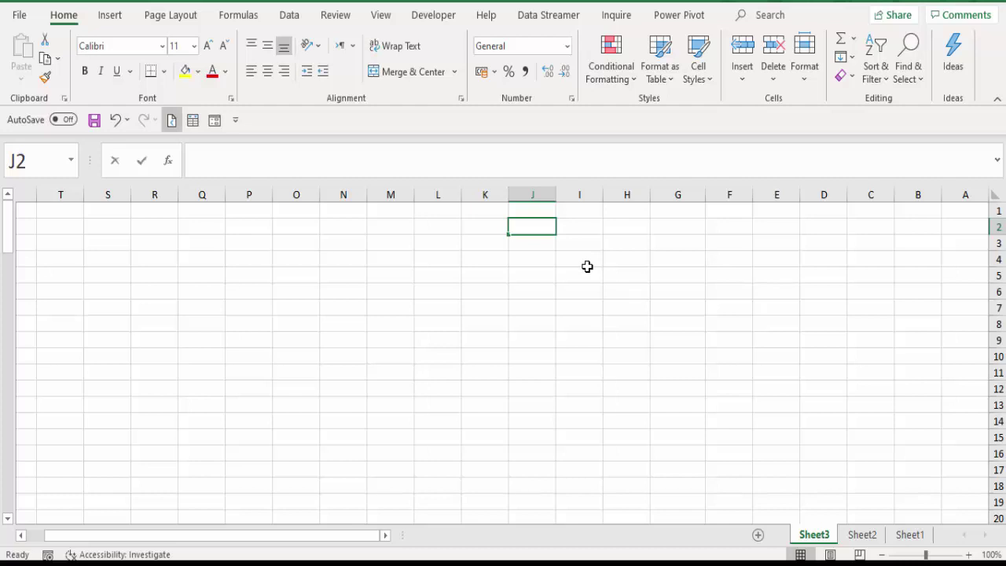
key("ctrl+semicolon")
key("Return")
left_click(512, 227)
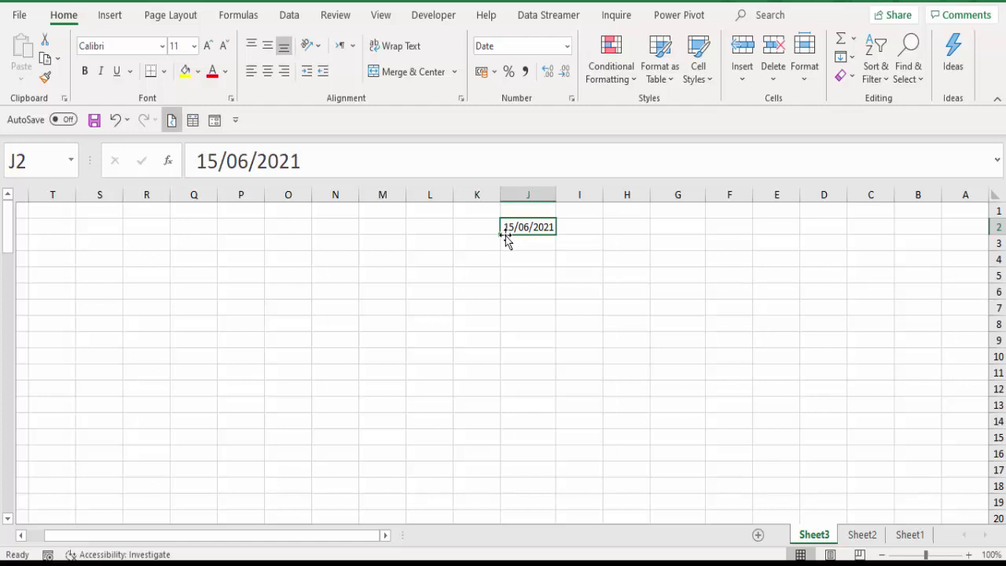
Step: Put the current time, 10:25, into cell L2 with Ctrl+Shift+;
left_click(437, 230)
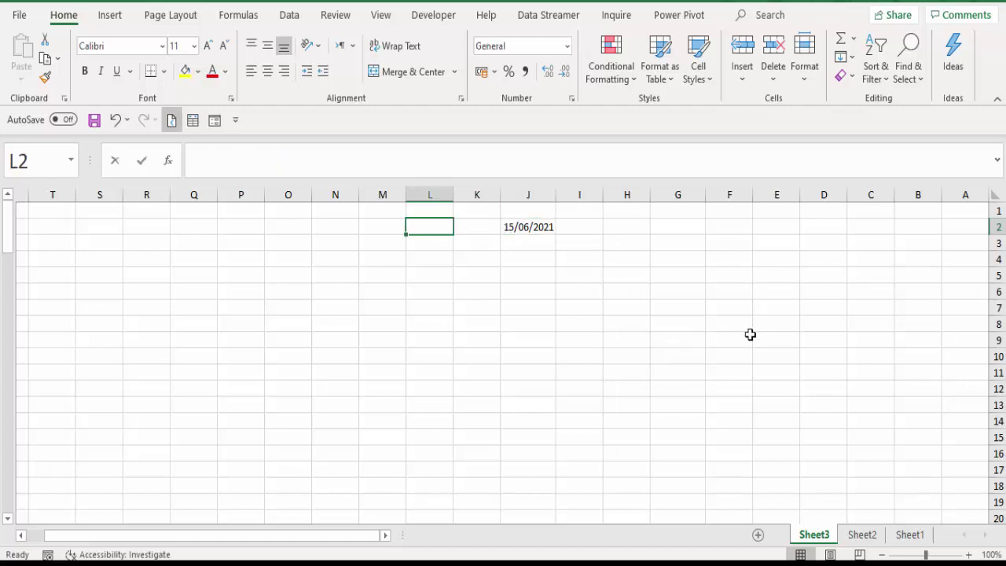
key("ctrl+shift+semicolon")
key("Return")
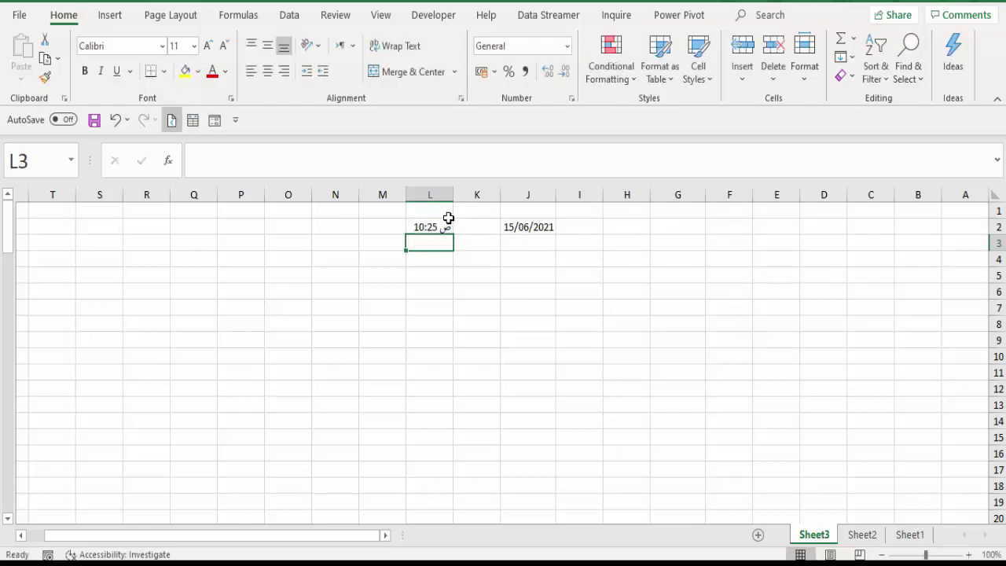
left_click(437, 227)
left_click(526, 228)
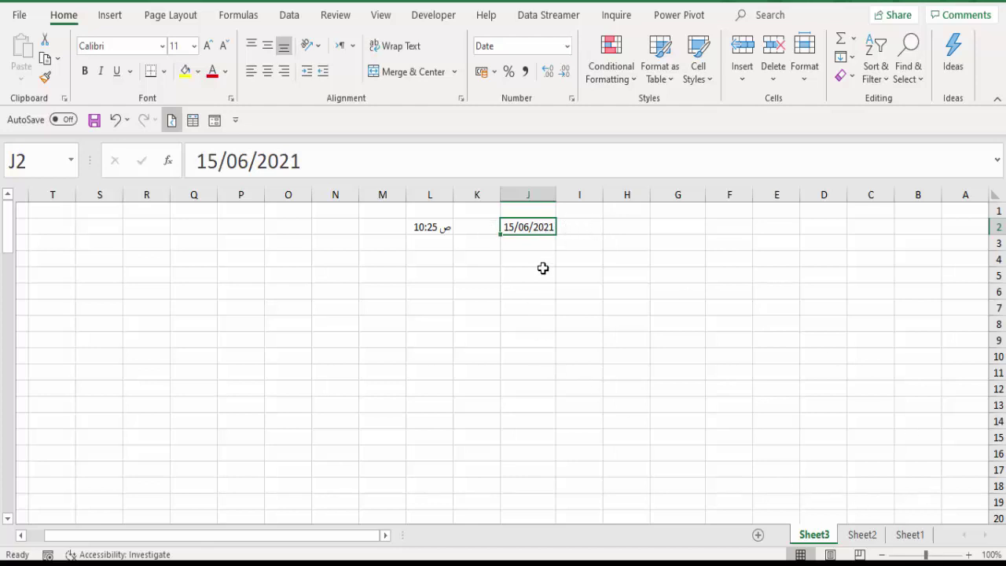
Step: Fill the daily date series down column J through 01/10/2021
left_click_drag(498, 234, 526, 520)
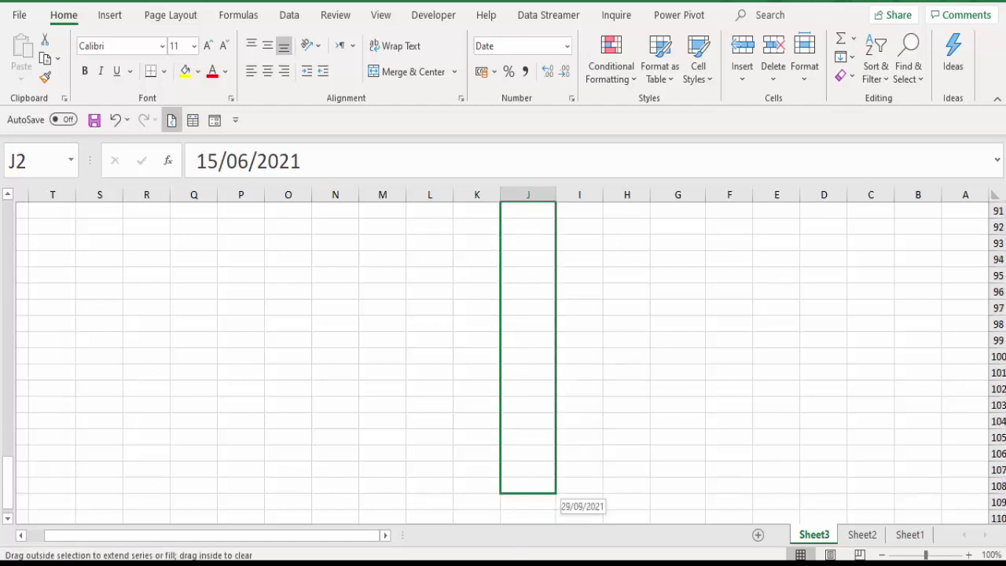
left_click_drag(526, 520, 520, 491)
scroll(542, 469, "up", 7)
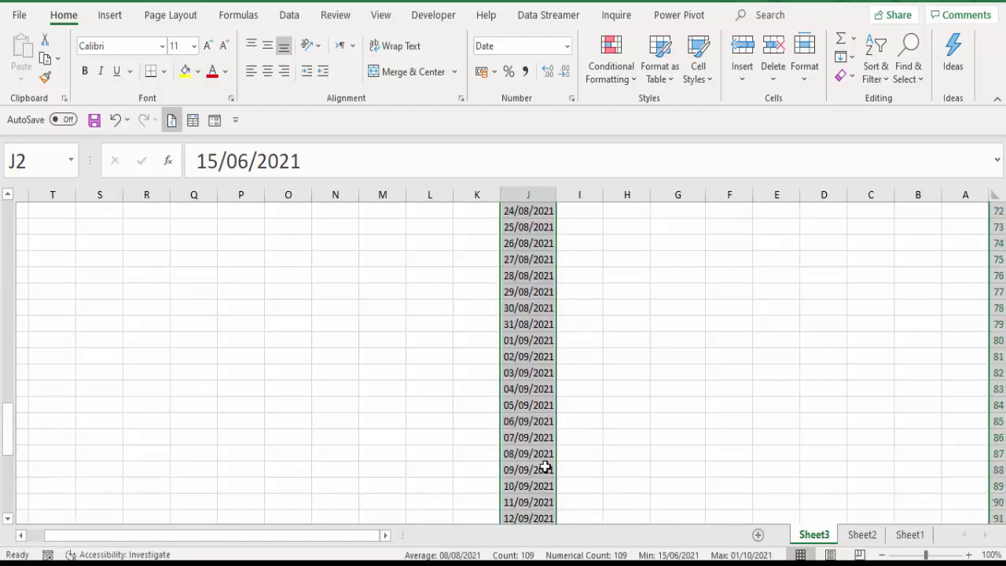
scroll(542, 469, "up", 11)
scroll(542, 469, "up", 11)
scroll(544, 468, "up", 2)
scroll(545, 467, "down", 8)
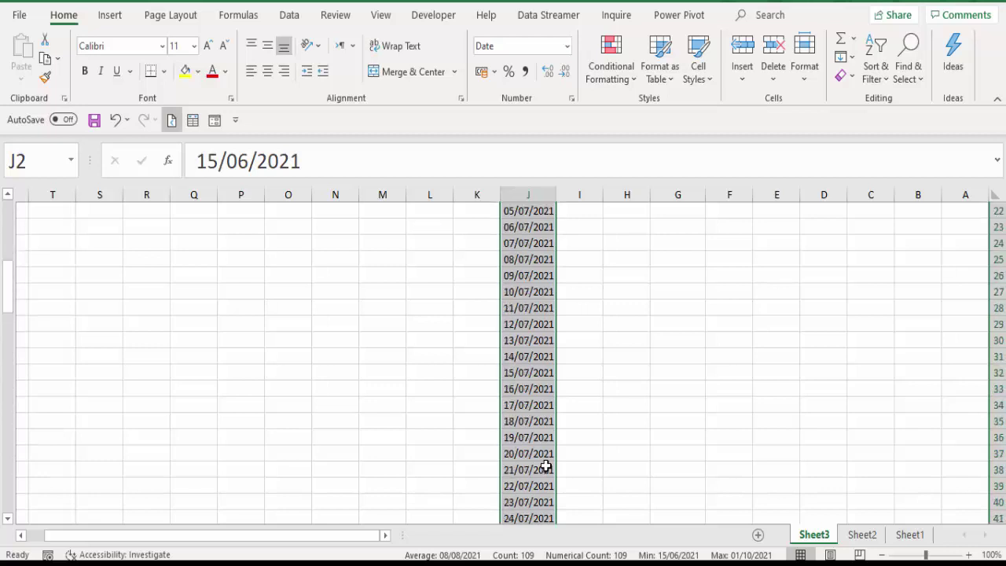
scroll(545, 467, "down", 7)
scroll(545, 467, "down", 6)
scroll(545, 467, "down", 5)
scroll(545, 467, "down", 8)
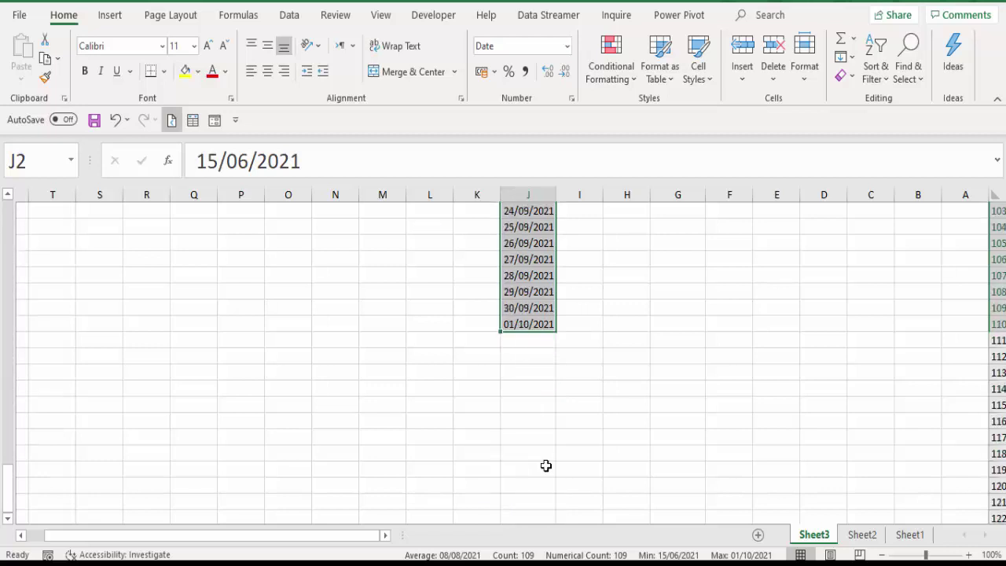
scroll(545, 467, "up", 4)
scroll(545, 467, "up", 2)
scroll(545, 467, "up", 19)
scroll(545, 468, "up", 9)
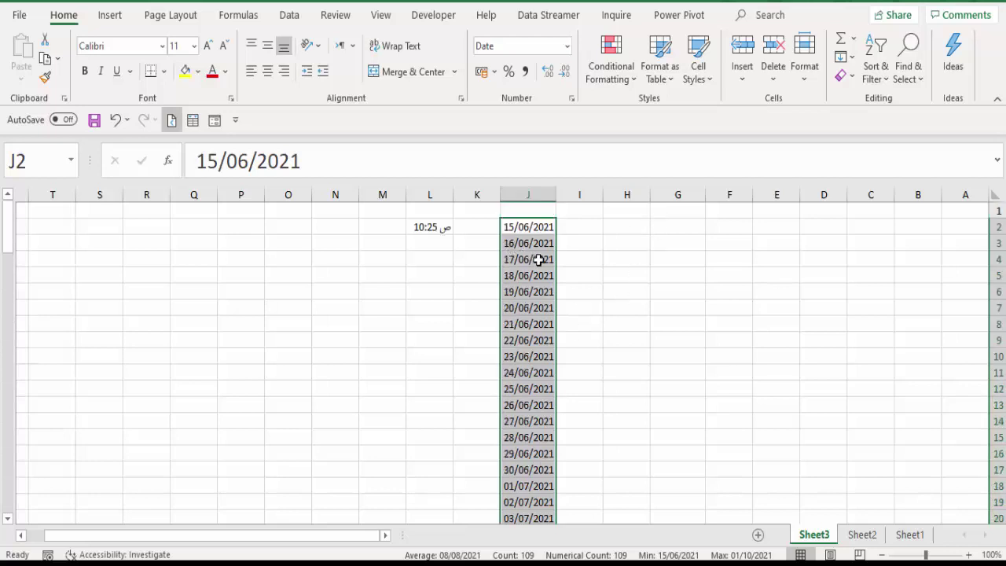
Step: Refill from J2 so the dates run through 28/11/2021
left_click(537, 226)
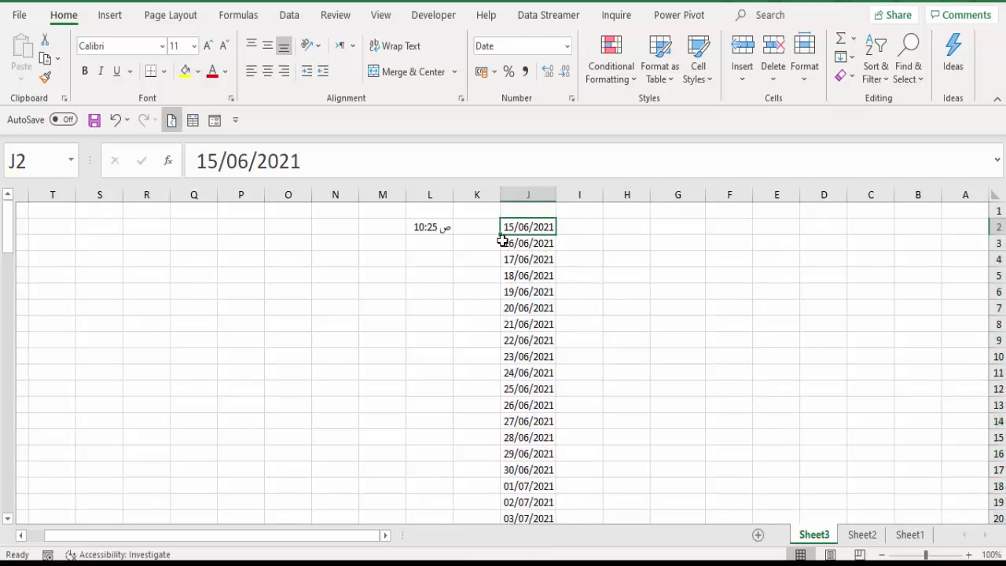
mouse_move(500, 234)
left_mouse_down()
mouse_move(550, 499)
mouse_move(540, 557)
left_mouse_up()
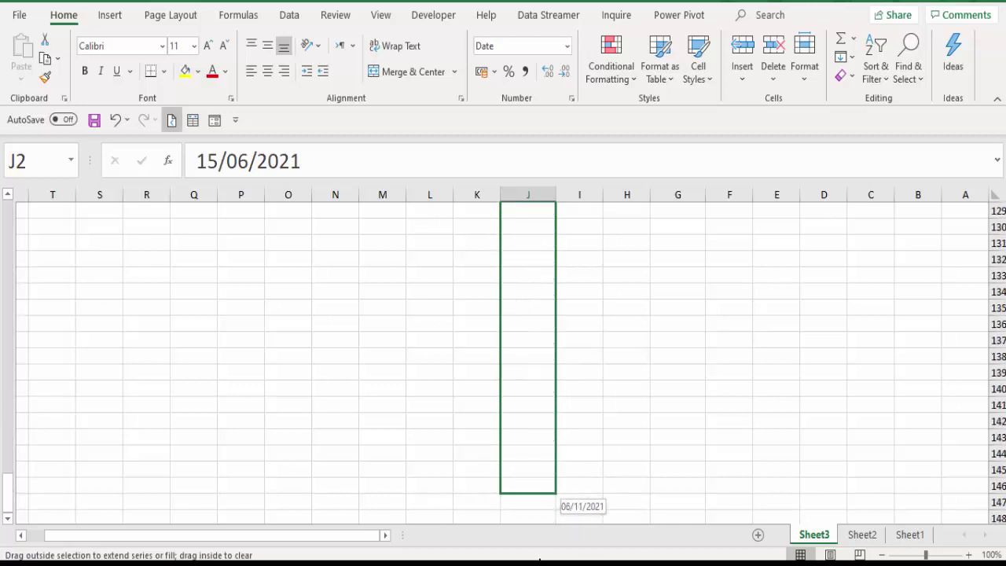
left_click_drag(540, 558, 532, 518)
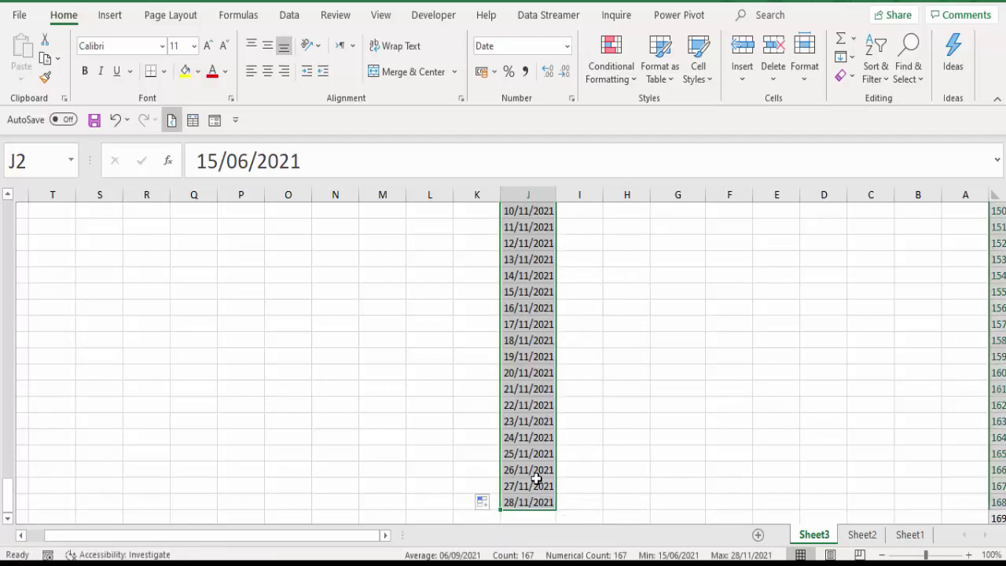
scroll(558, 404, "up", 8)
left_click_drag(5, 415, 4, 200)
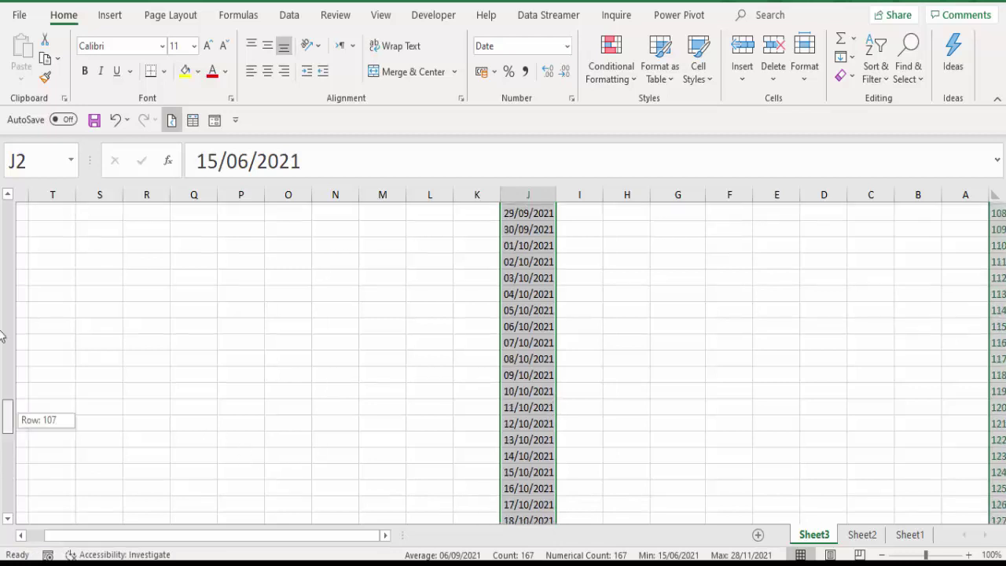
left_click(640, 223)
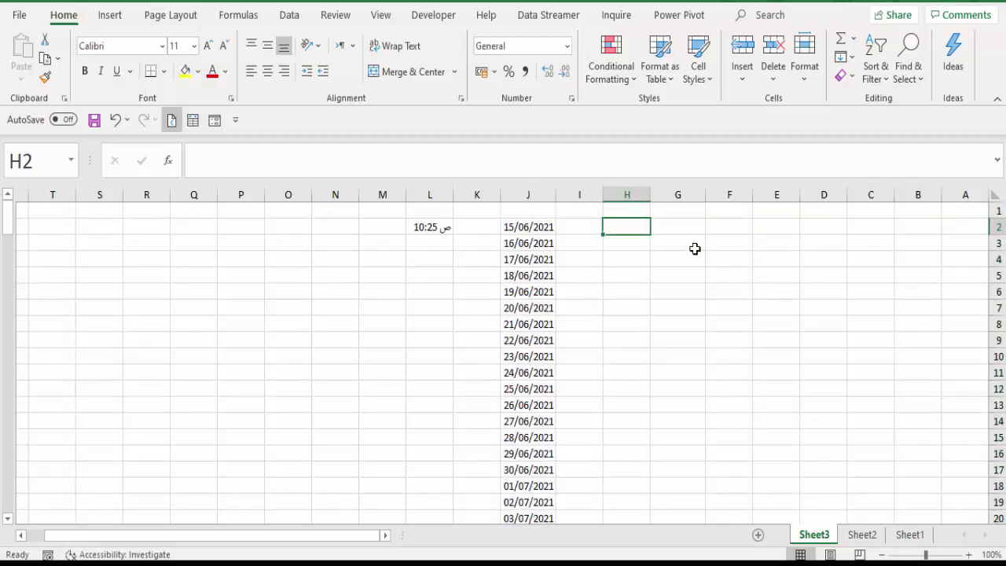
Step: Enter =MONTH(J2) in H2 and copy it down column H
type("=mon")
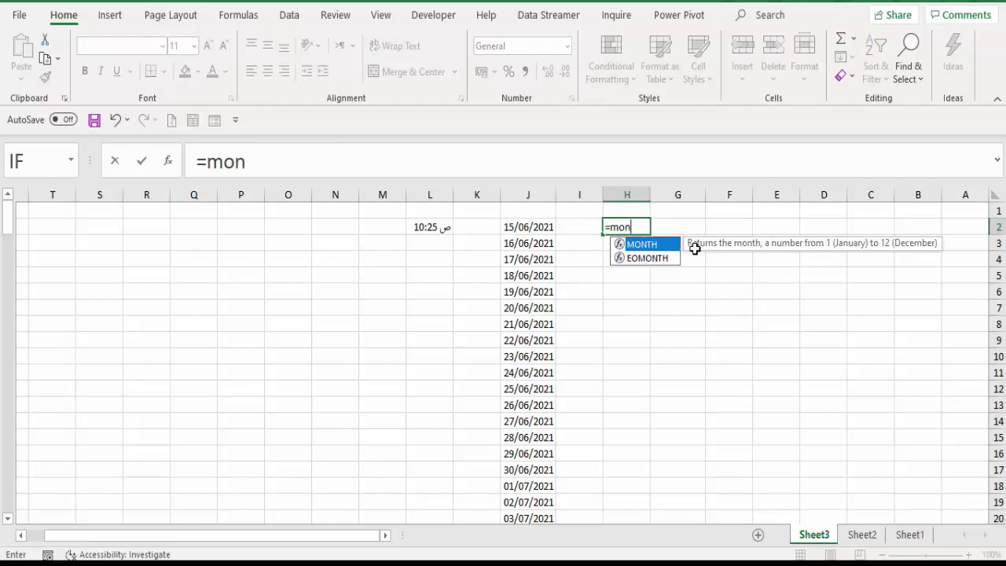
type("th")
key("Tab")
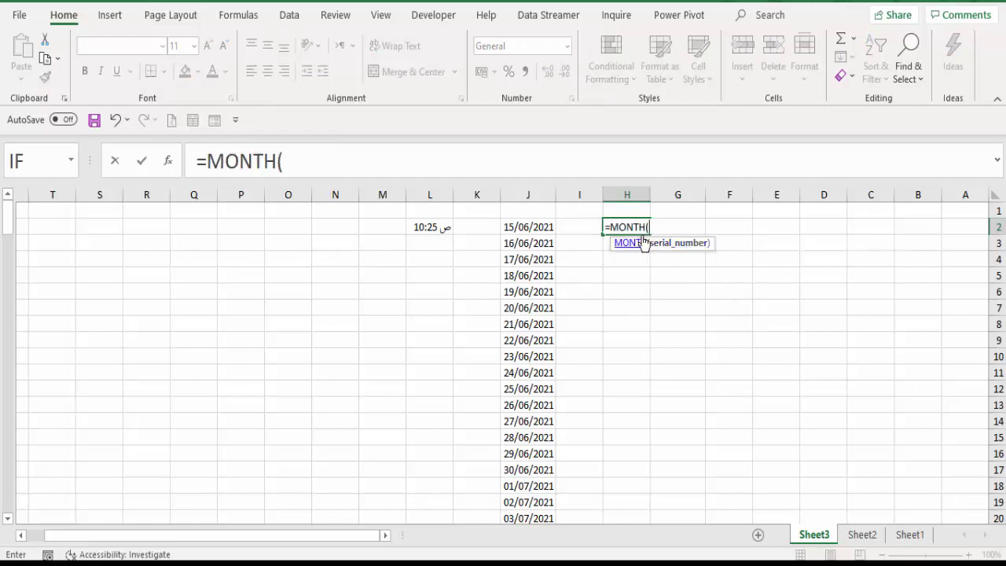
left_click(517, 224)
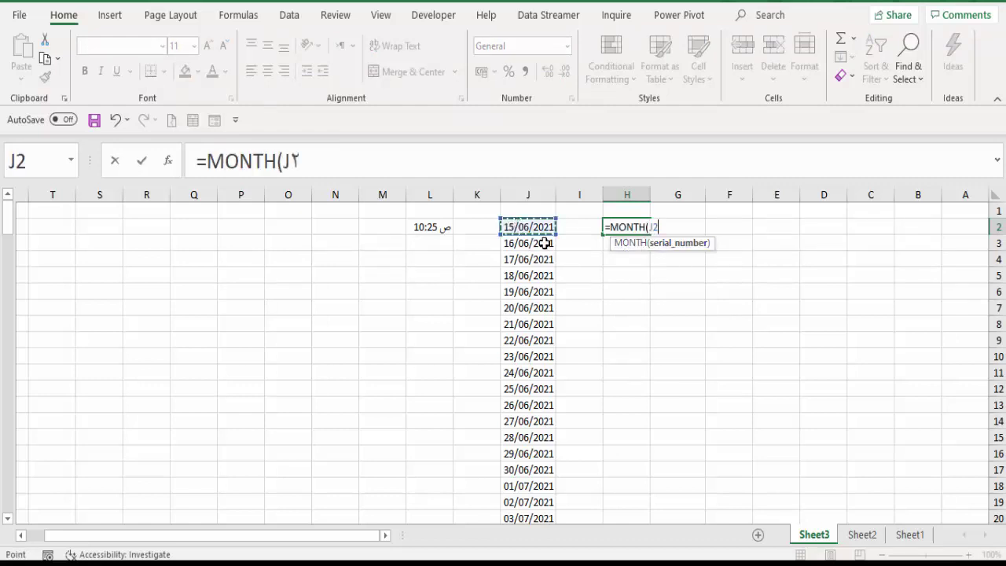
key("Return")
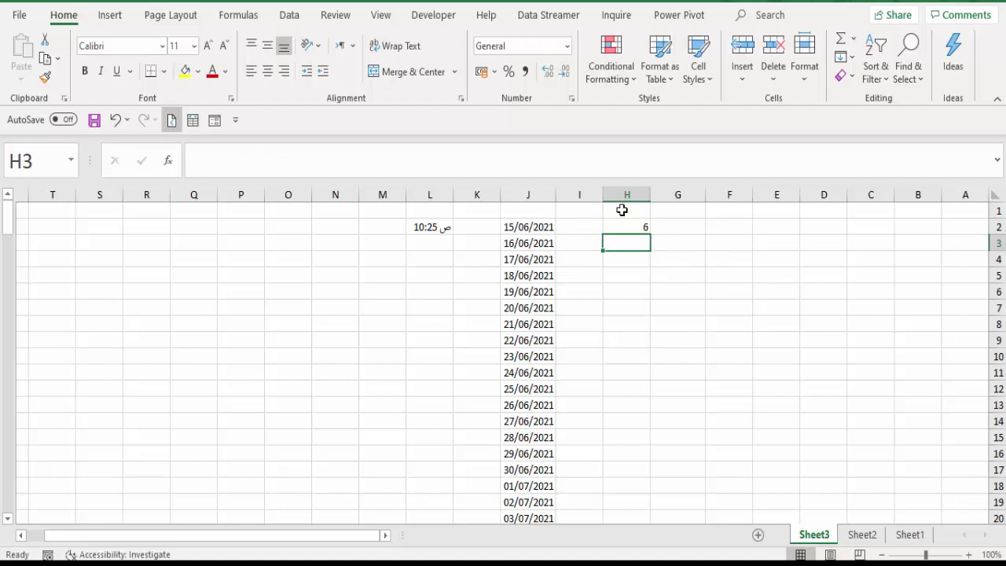
left_click(628, 224)
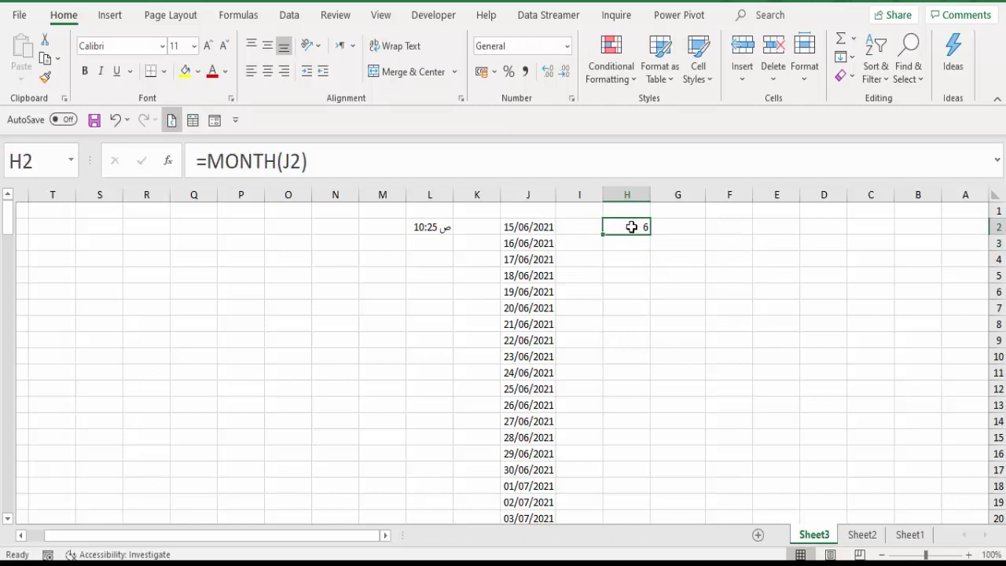
left_click_drag(602, 233, 650, 555)
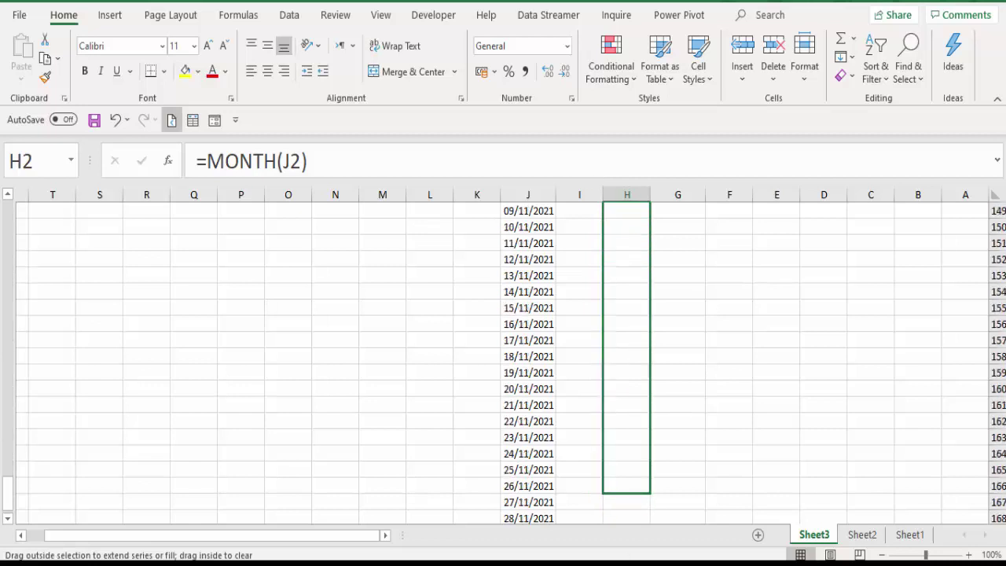
left_click_drag(648, 493, 648, 493)
scroll(626, 385, "up", 6)
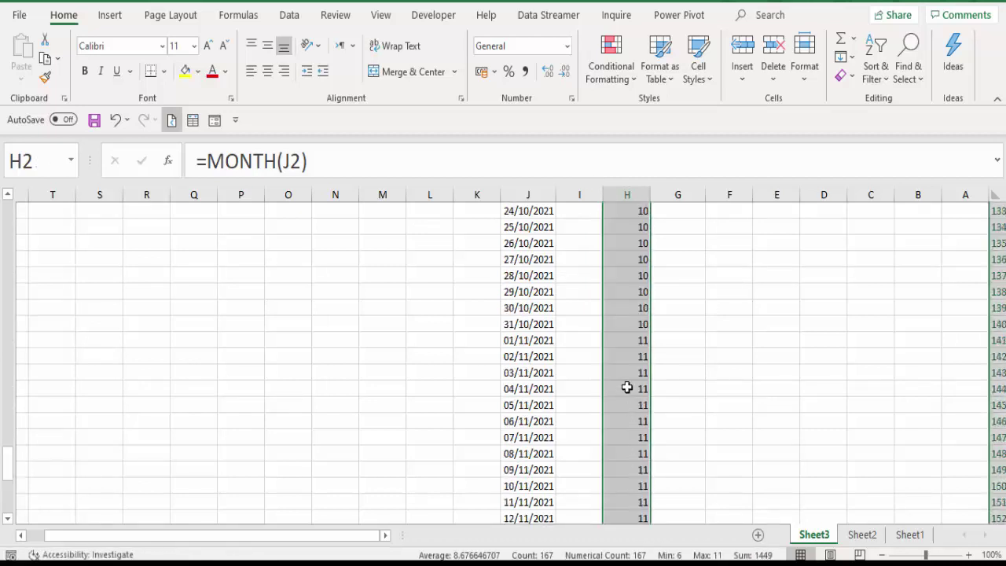
scroll(626, 382, "up", 7)
scroll(626, 383, "up", 12)
scroll(626, 383, "up", 6)
scroll(626, 382, "up", 10)
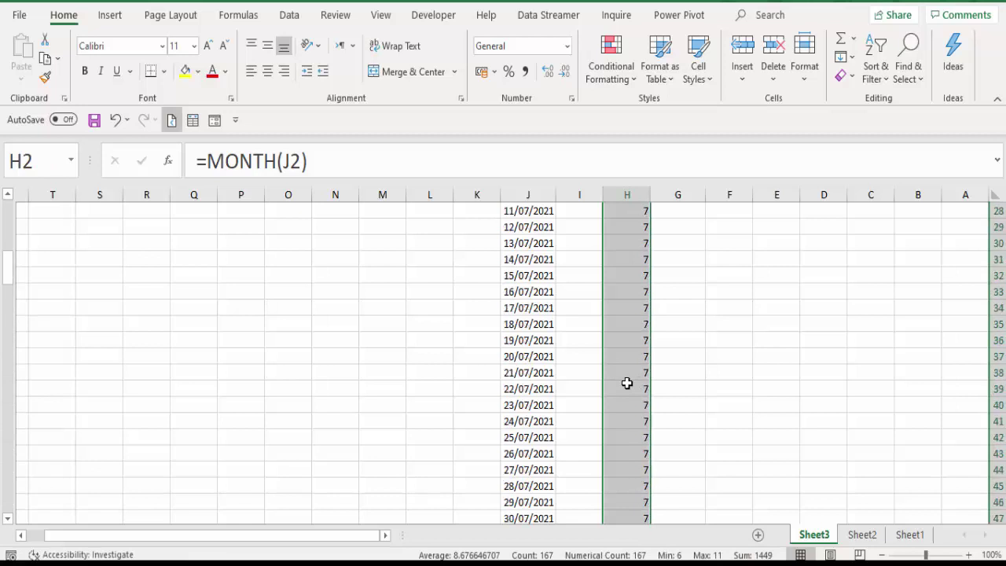
scroll(626, 382, "up", 6)
scroll(626, 383, "up", 3)
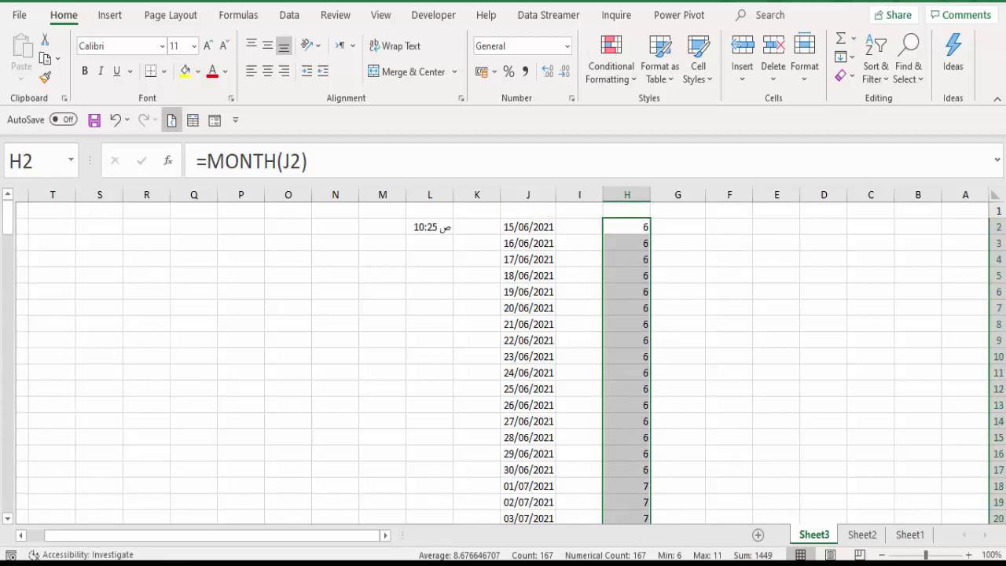
Step: Centre all cells horizontally and vertically and enlarge the sheet's font to 16
left_click(995, 194)
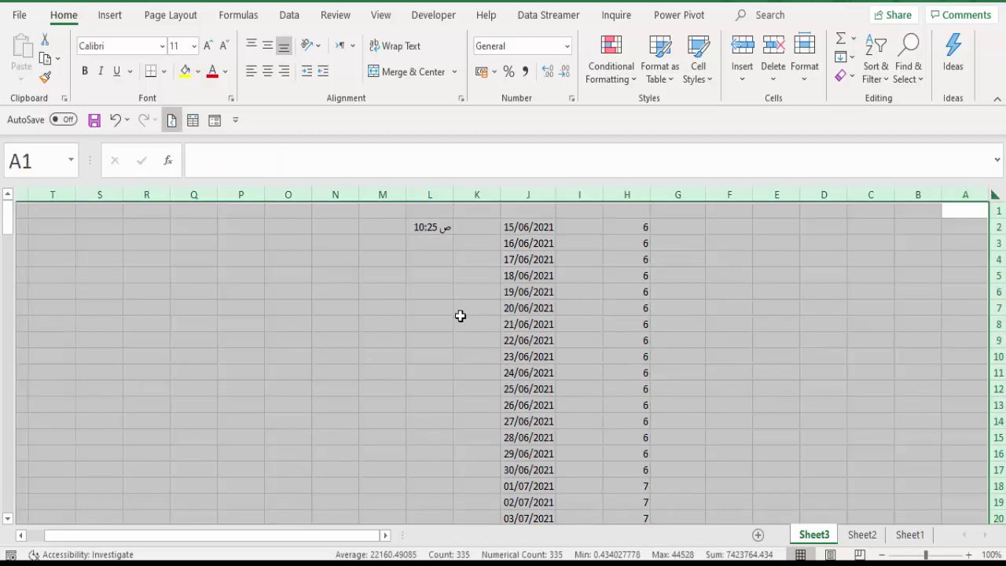
left_click(267, 70)
left_click(267, 45)
left_click(207, 47)
left_click(207, 47)
left_click(207, 47)
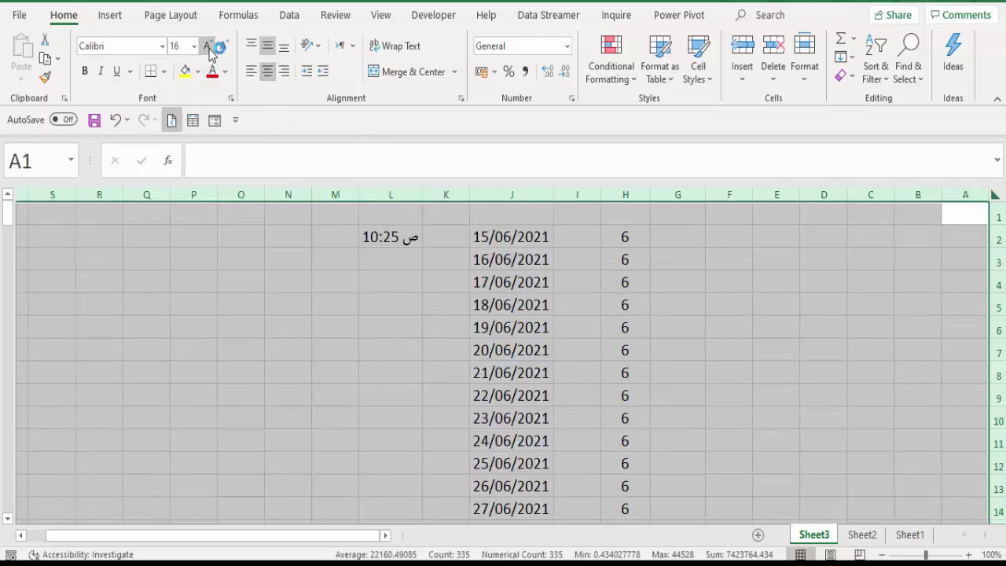
left_click(715, 236)
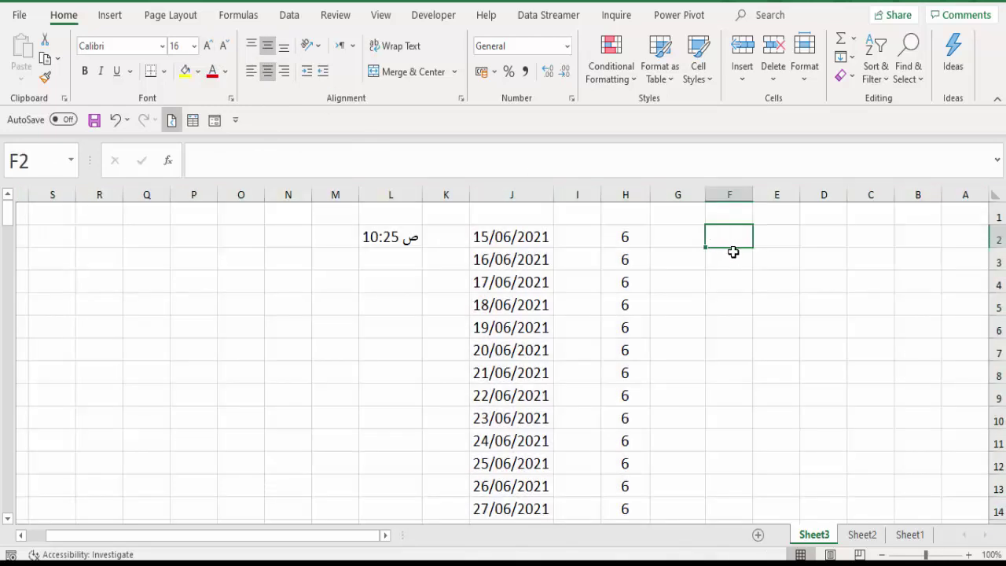
Step: Enter =H2/3 in F2 and fill it down to the 28/11/2021 row
type("=")
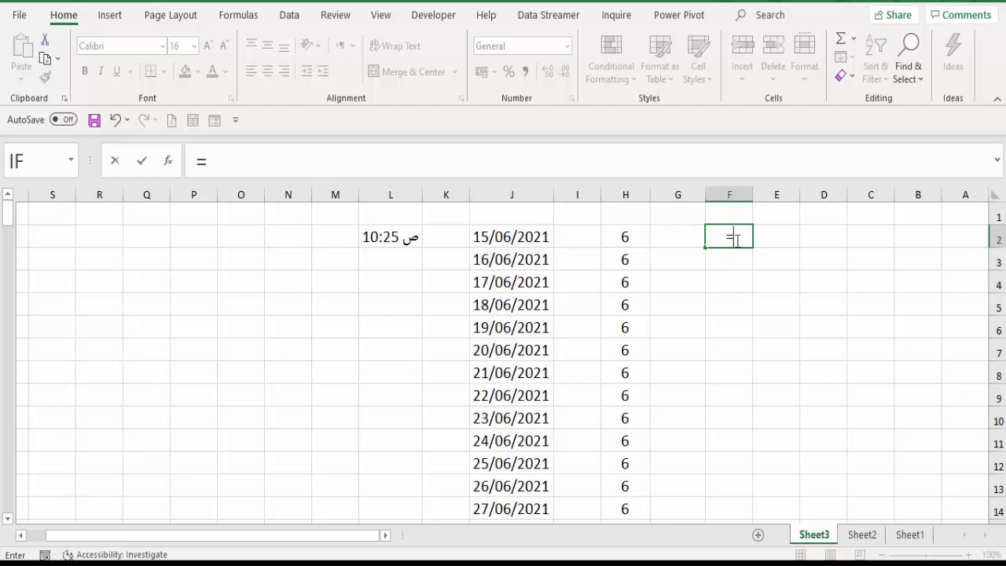
left_click(626, 237)
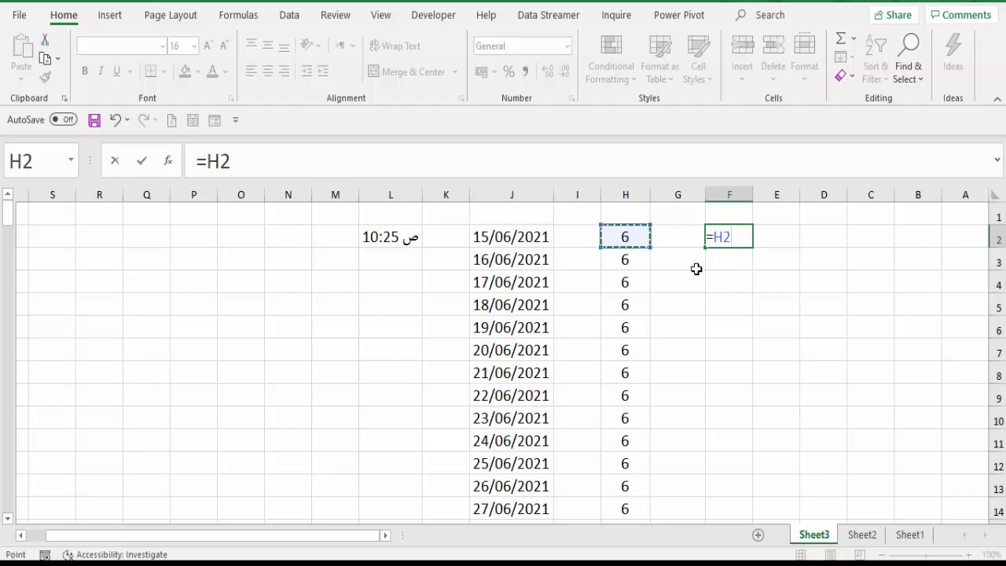
type("/3")
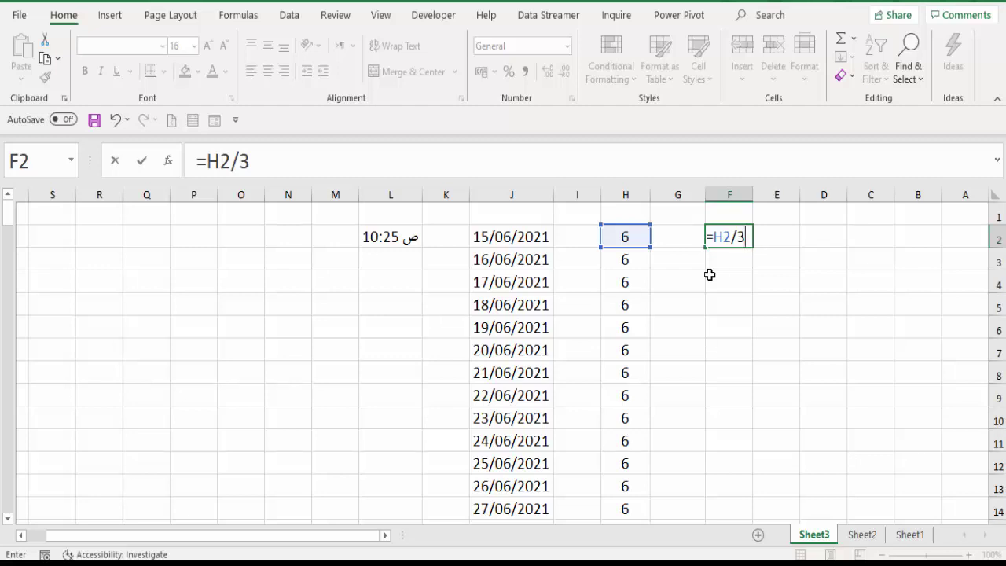
key("Return")
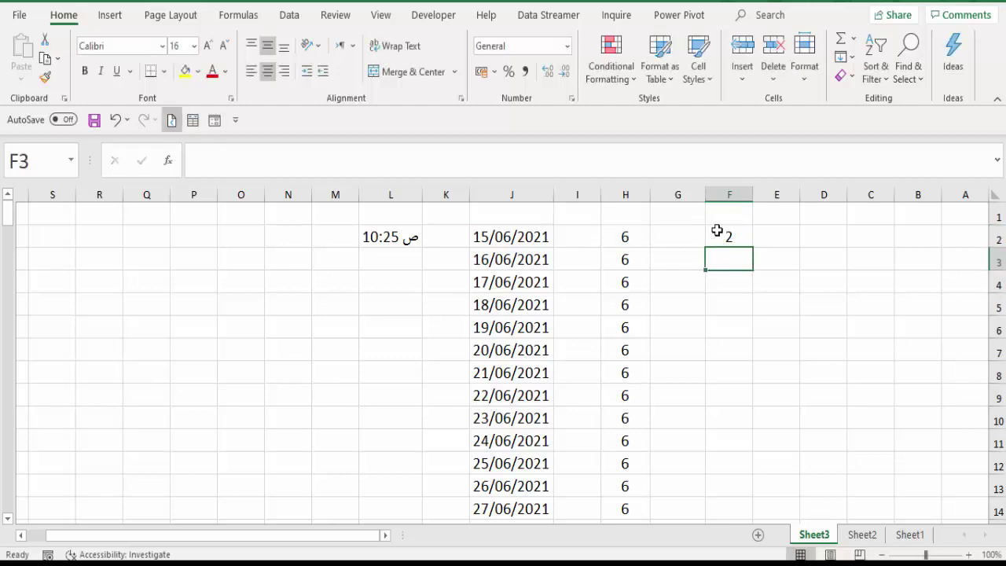
left_click(716, 233)
left_click_drag(705, 249, 705, 248)
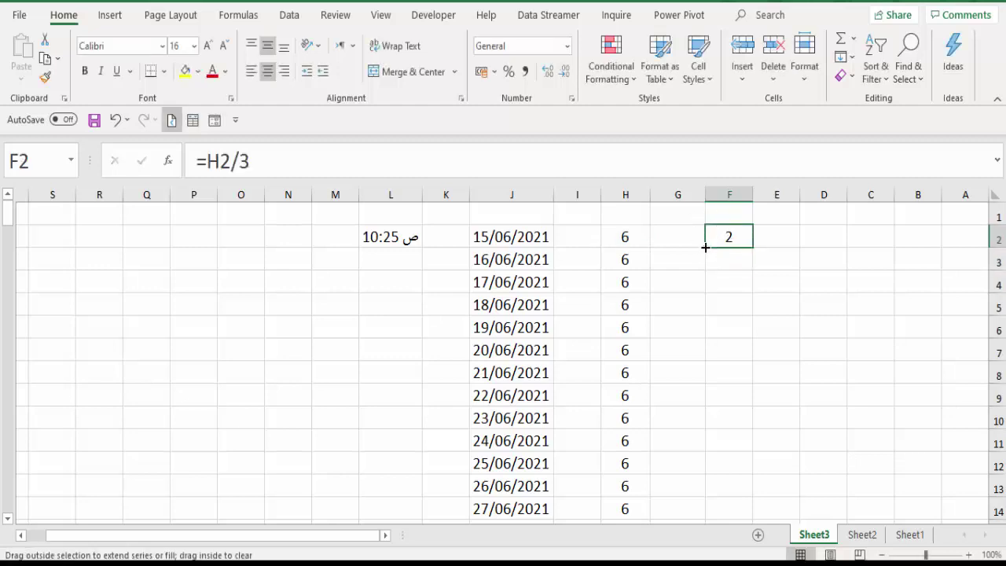
mouse_move(715, 288)
left_mouse_down()
mouse_move(755, 535)
mouse_move(747, 555)
mouse_move(720, 543)
left_mouse_up()
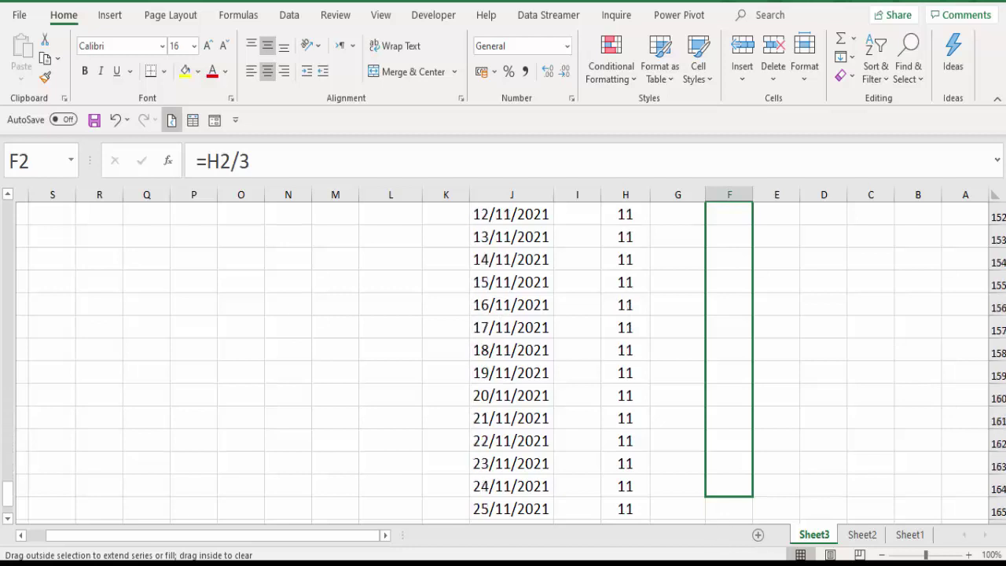
left_click_drag(720, 543, 720, 503)
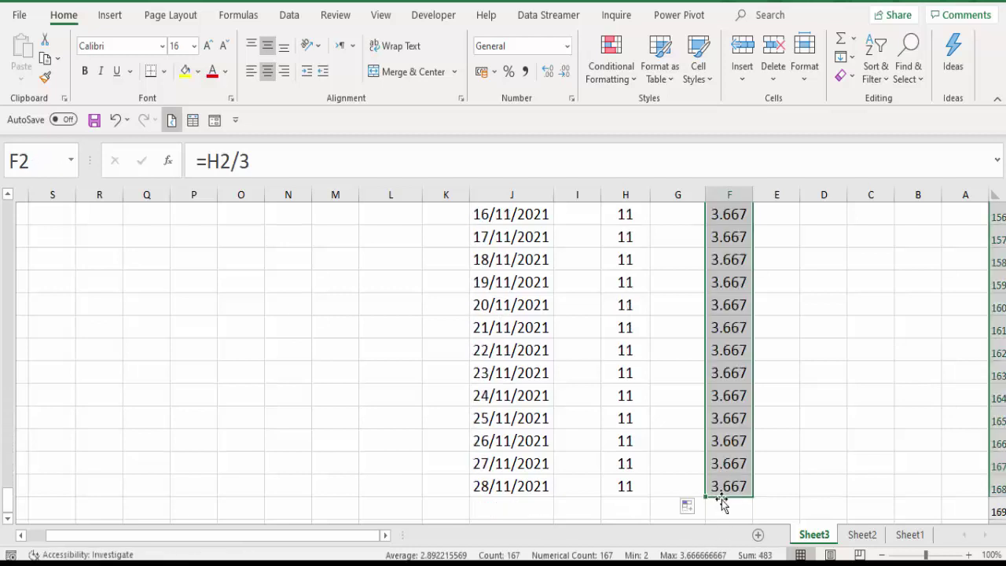
scroll(556, 333, "up", 8)
left_click_drag(8, 454, 17, 203)
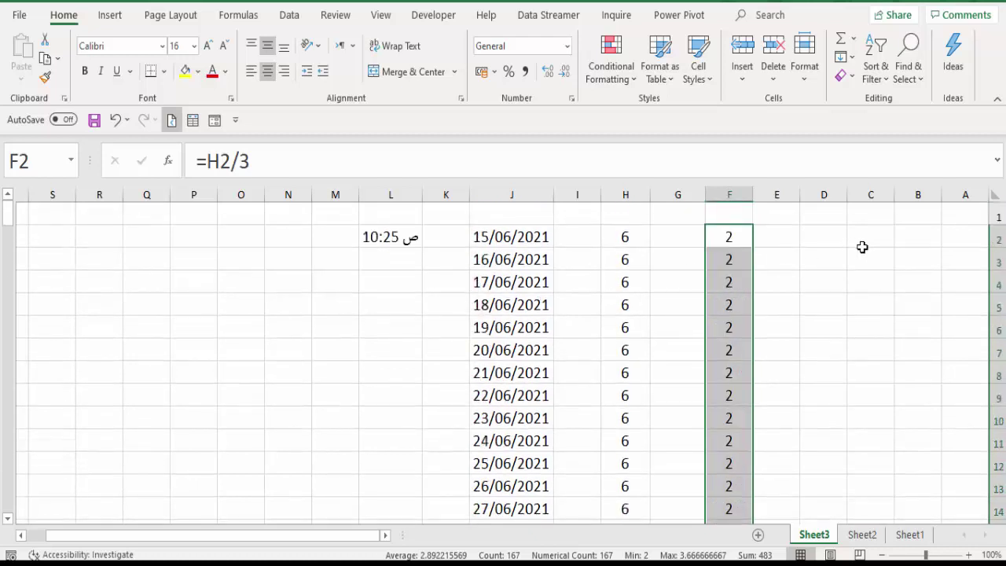
Step: Check the column F results for June, July, August and September dates
scroll(767, 290, "down", 7)
scroll(767, 291, "down", 6)
scroll(754, 291, "down", 3)
scroll(731, 315, "up", 13)
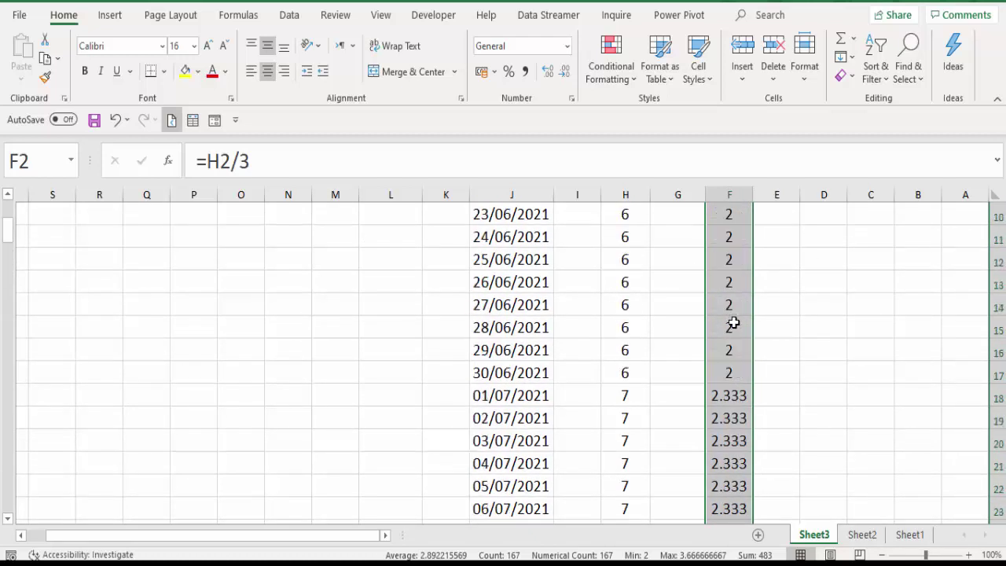
scroll(731, 325, "up", 3)
mouse_move(730, 232)
left_mouse_down()
mouse_move(731, 548)
mouse_move(728, 518)
left_mouse_up()
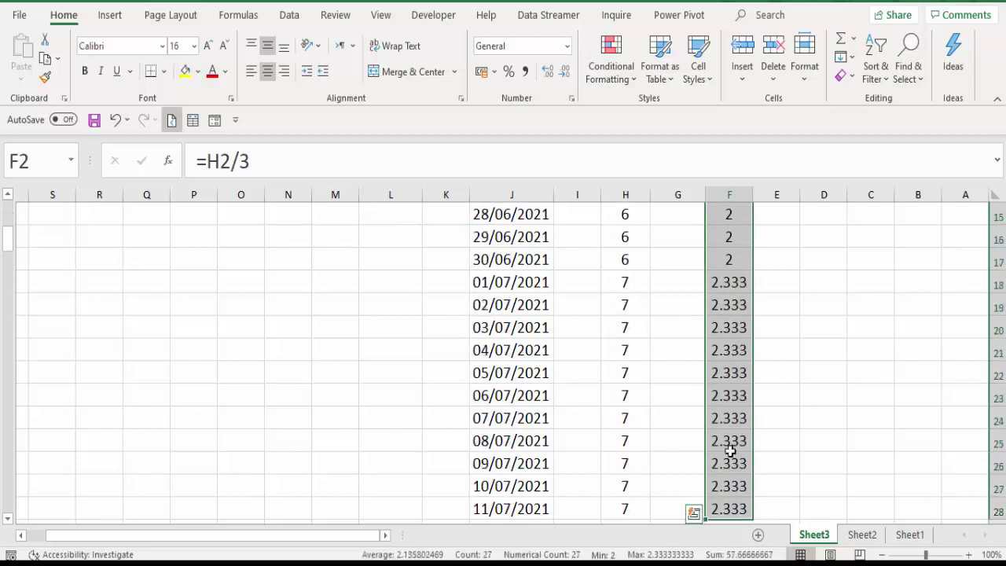
left_click(730, 292)
scroll(731, 294, "down", 2)
scroll(734, 304, "down", 9)
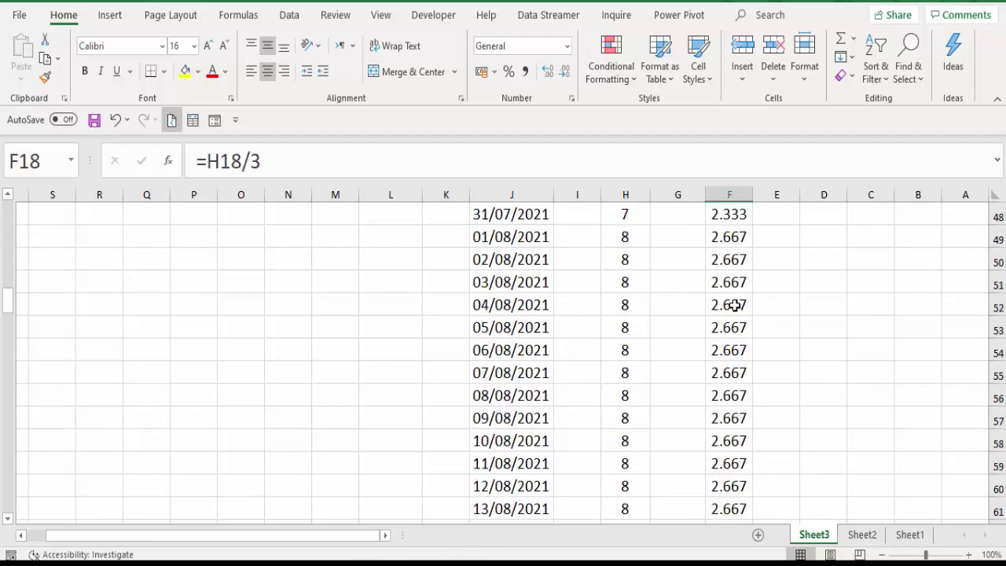
left_click_drag(723, 236, 724, 440)
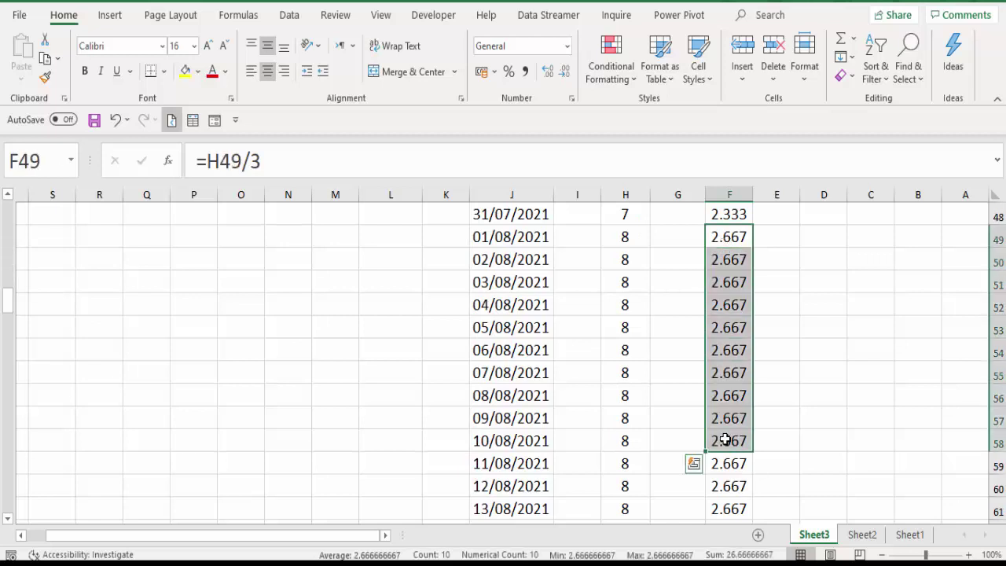
scroll(724, 440, "down", 5)
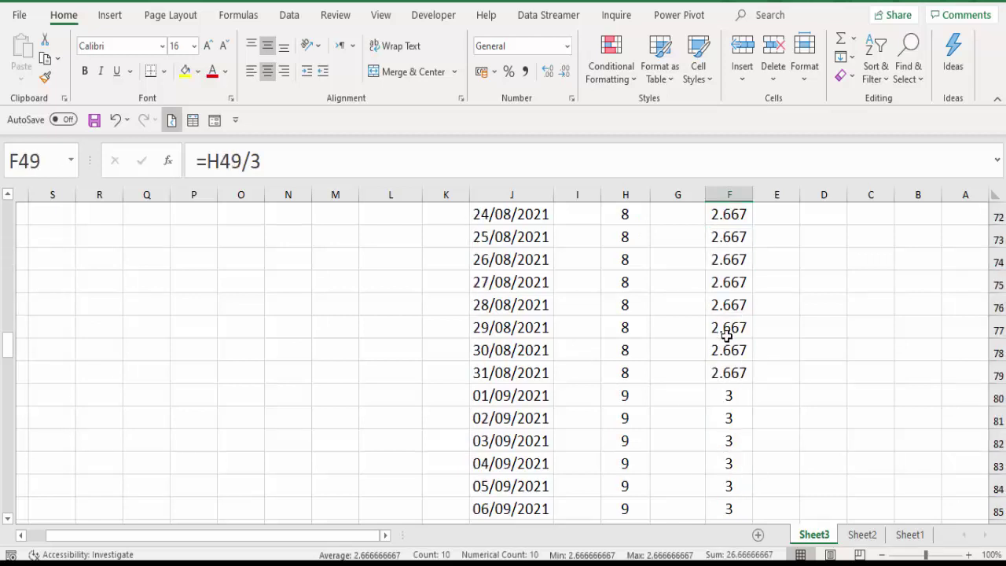
scroll(727, 336, "down", 3)
scroll(747, 345, "up", 2)
left_click(736, 330)
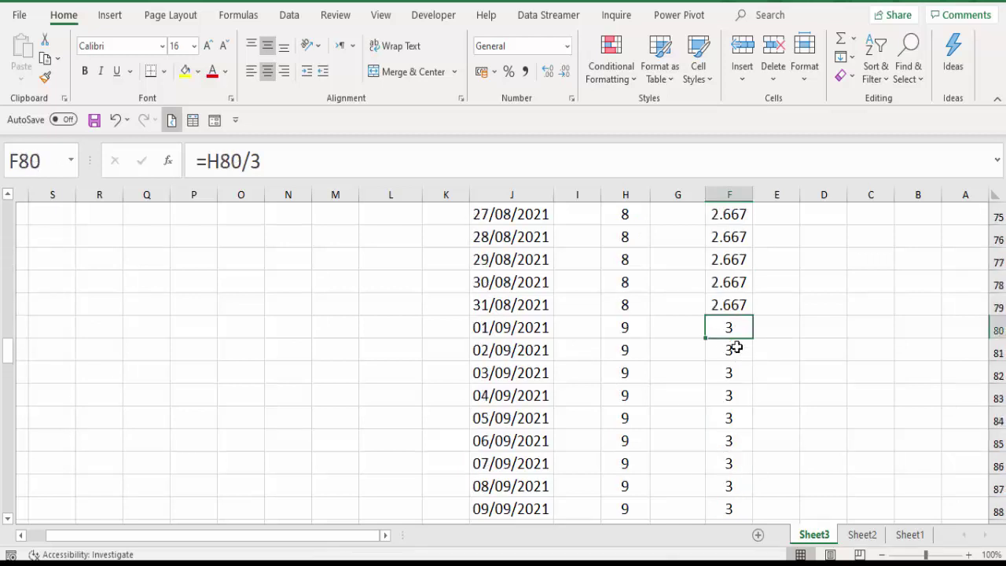
left_click_drag(736, 346, 731, 522)
scroll(709, 466, "down", 5)
scroll(712, 463, "down", 2)
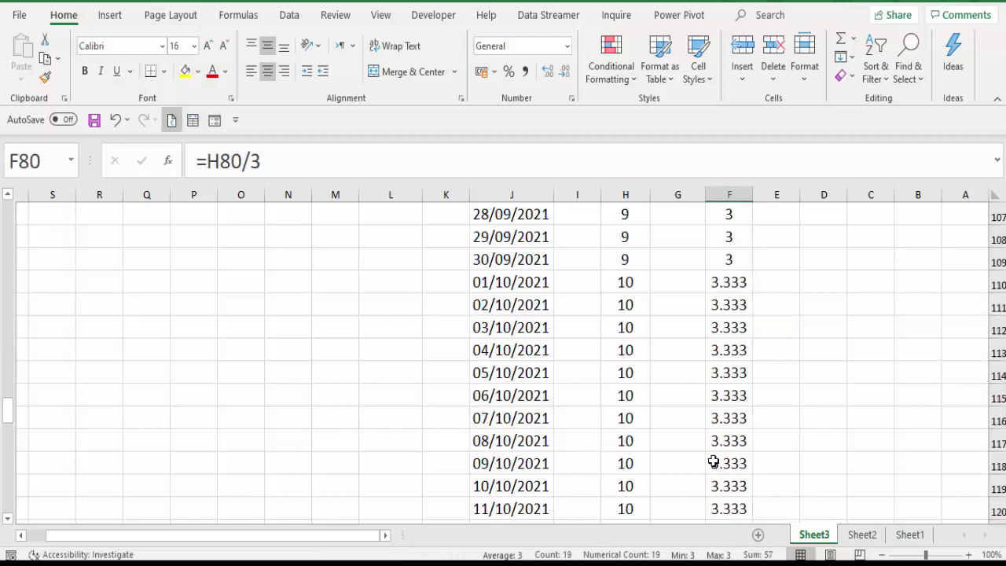
scroll(713, 463, "down", 4)
scroll(712, 459, "down", 8)
scroll(713, 460, "down", 4)
scroll(715, 456, "down", 3)
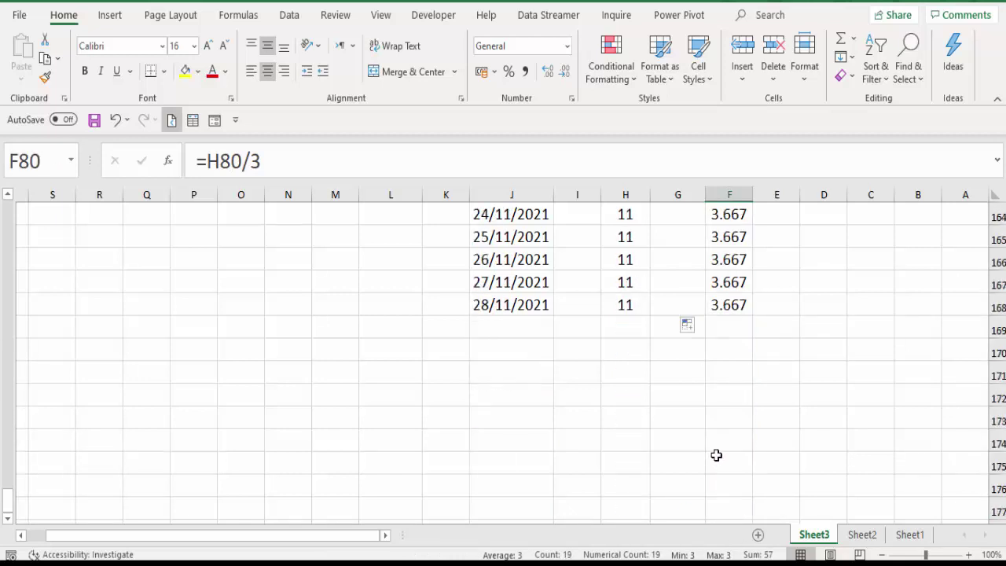
scroll(716, 454, "up", 2)
left_click_drag(730, 421, 736, 272)
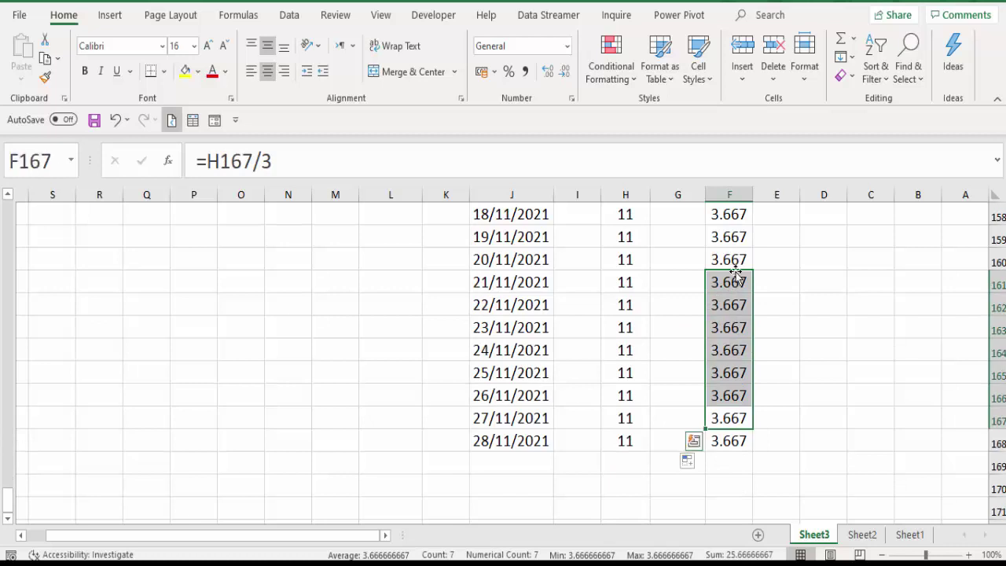
scroll(735, 283, "up", 7)
scroll(734, 285, "up", 6)
scroll(699, 330, "up", 4)
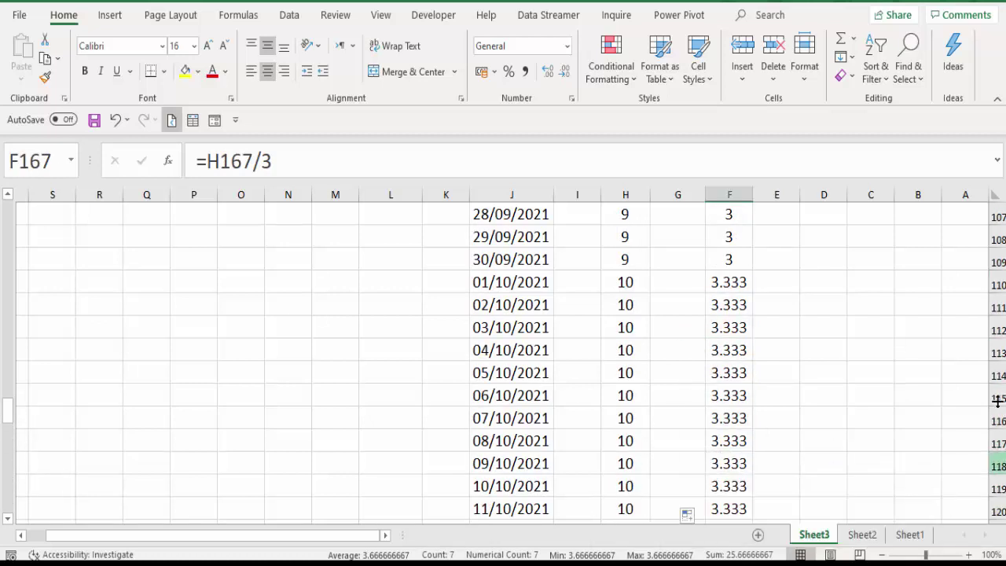
scroll(710, 357, "up", 5)
scroll(718, 366, "up", 6)
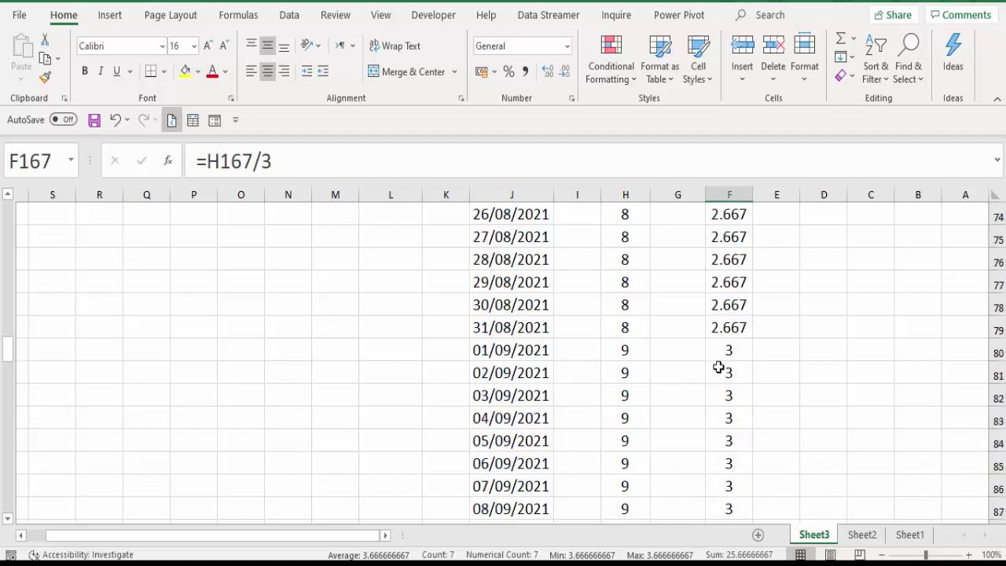
scroll(718, 366, "up", 11)
scroll(718, 367, "up", 7)
scroll(718, 366, "up", 6)
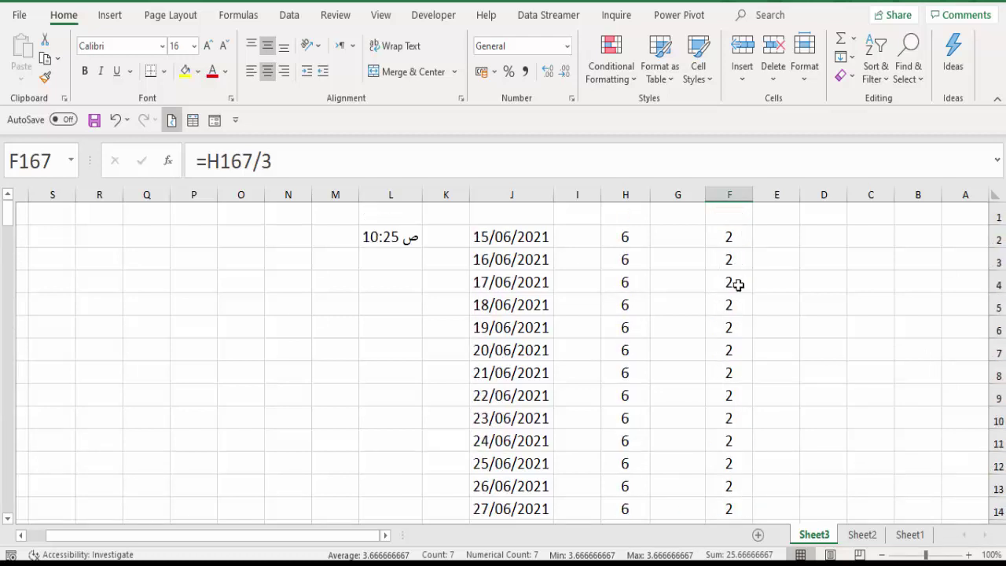
left_click(744, 258)
left_click(742, 239)
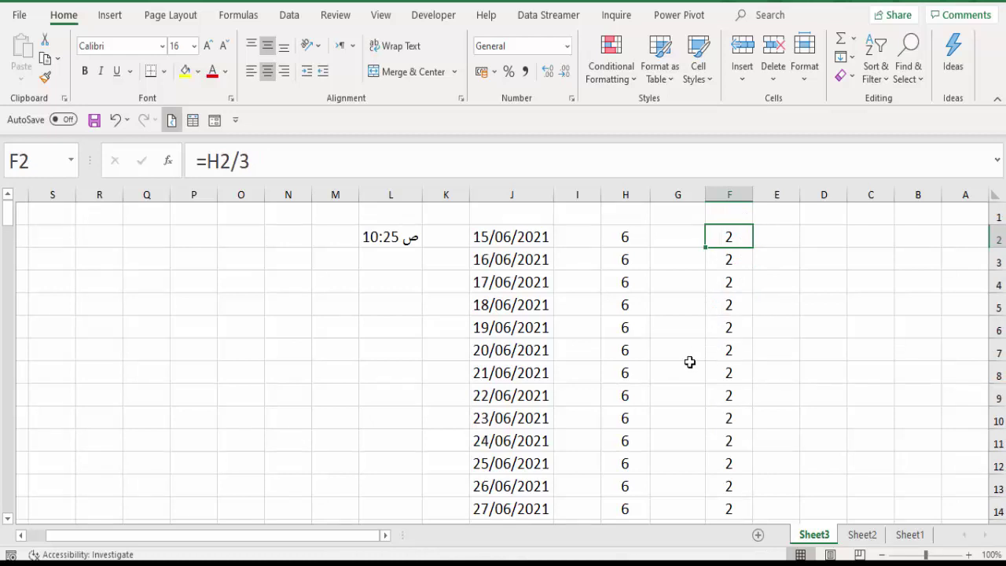
Step: Compare the month formulas in column H with the quotient formulas in column F
scroll(722, 379, "down", 1)
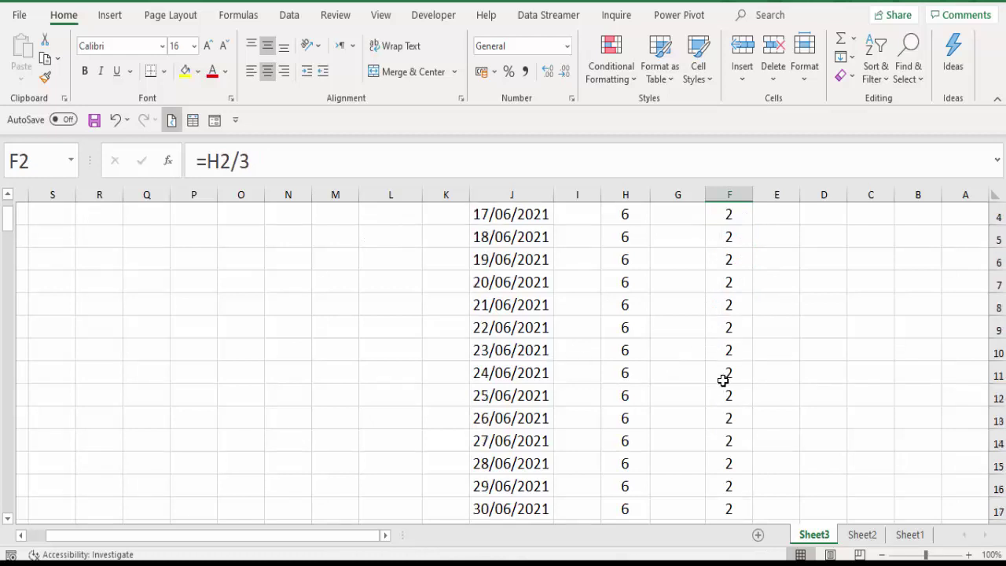
scroll(722, 379, "down", 3)
scroll(722, 379, "down", 3)
scroll(721, 379, "down", 3)
scroll(722, 381, "down", 3)
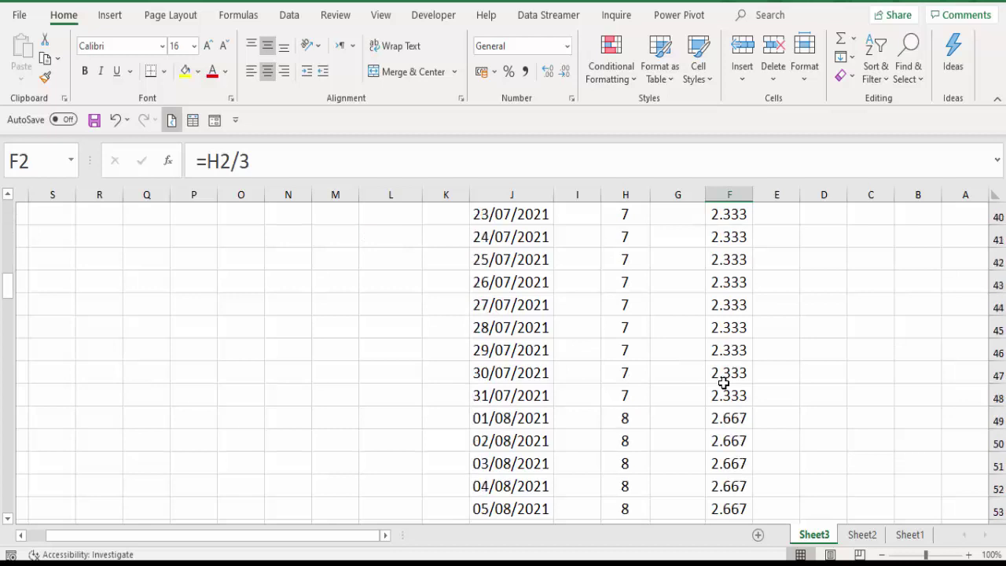
scroll(722, 381, "down", 4)
scroll(721, 381, "down", 5)
scroll(722, 381, "down", 3)
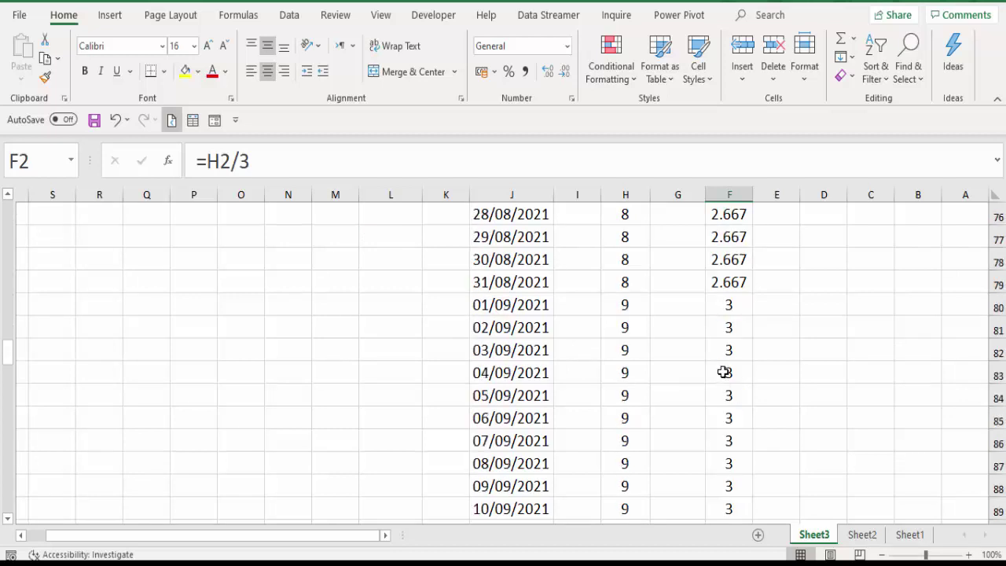
scroll(723, 372, "up", 3)
scroll(724, 373, "up", 6)
scroll(724, 373, "up", 10)
scroll(722, 369, "up", 6)
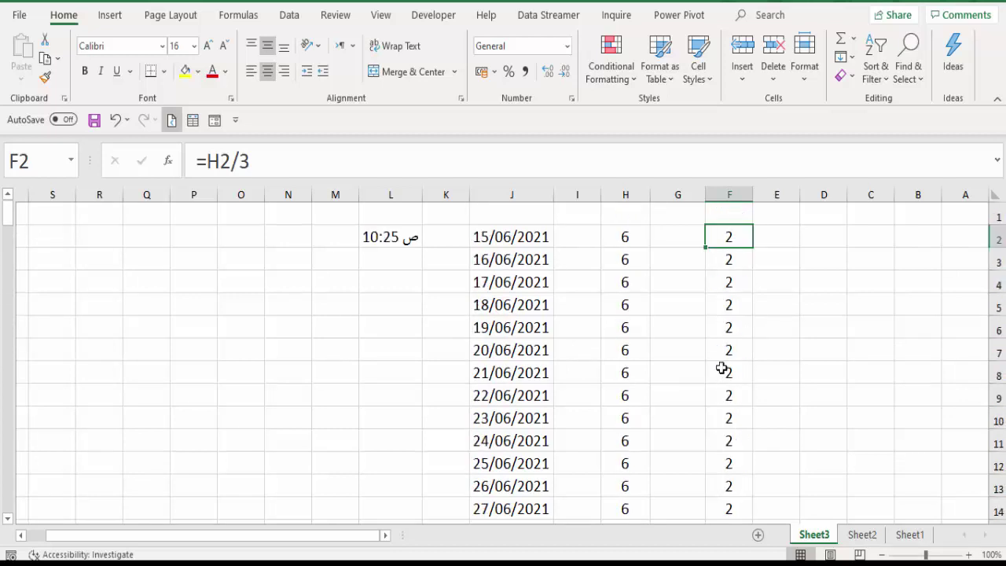
left_click(617, 243)
left_click(725, 238)
scroll(736, 287, "down", 5)
left_click(621, 244)
left_click(649, 259)
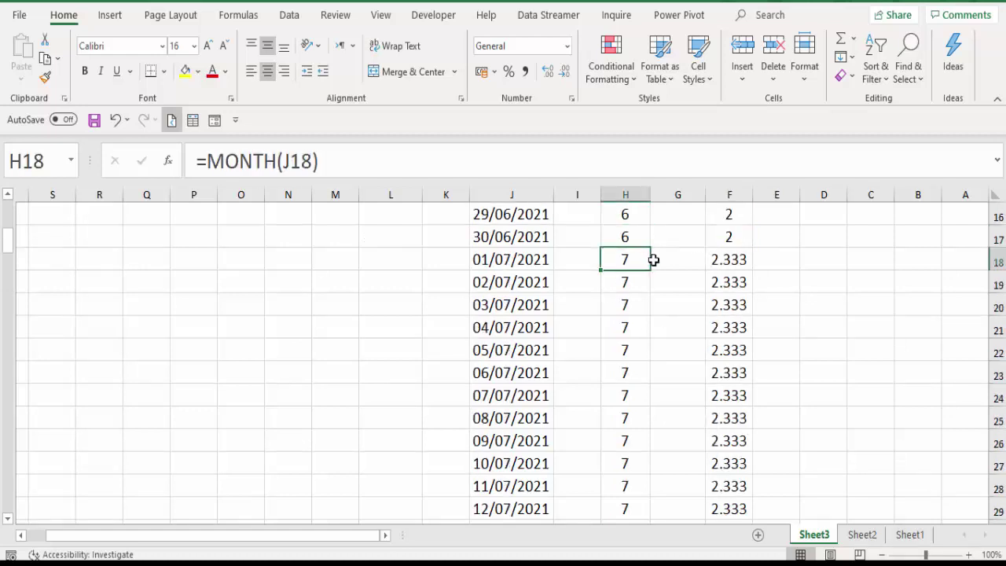
left_click(724, 253)
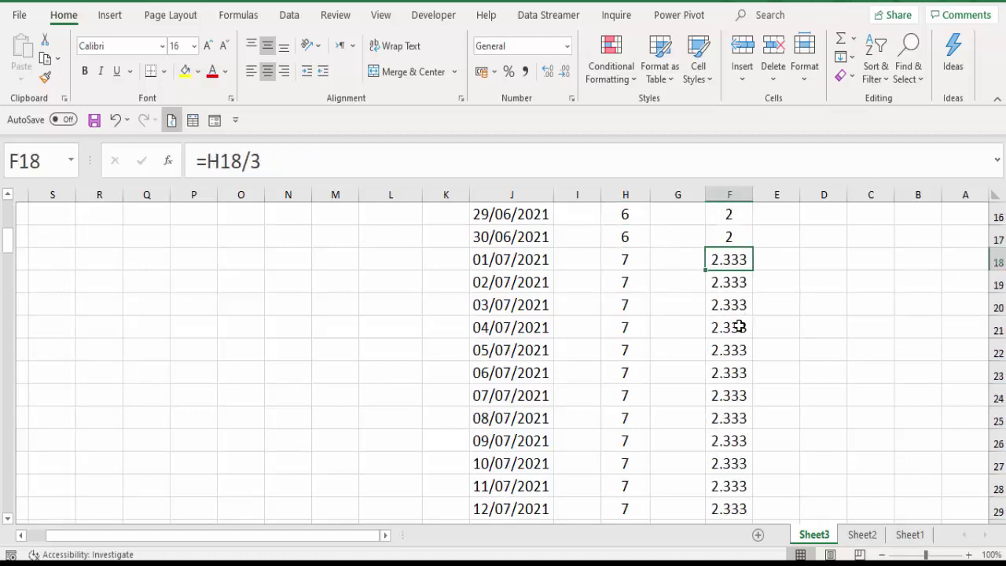
scroll(730, 337, "down", 2)
scroll(725, 353, "down", 6)
scroll(725, 353, "down", 3)
scroll(724, 353, "down", 2)
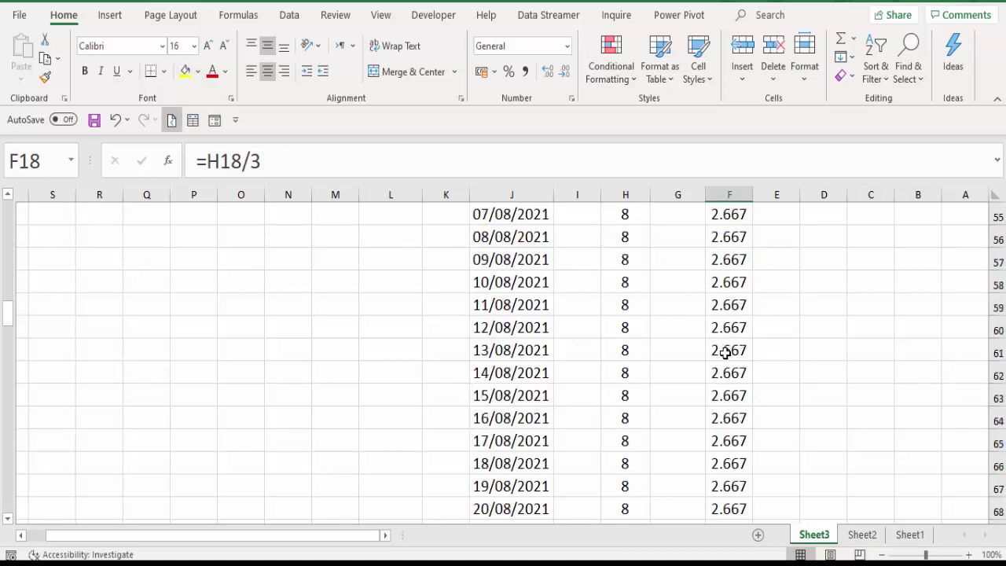
scroll(725, 353, "down", 4)
scroll(725, 351, "down", 3)
scroll(725, 351, "up", 7)
scroll(725, 352, "up", 12)
scroll(725, 351, "up", 5)
scroll(725, 351, "up", 1)
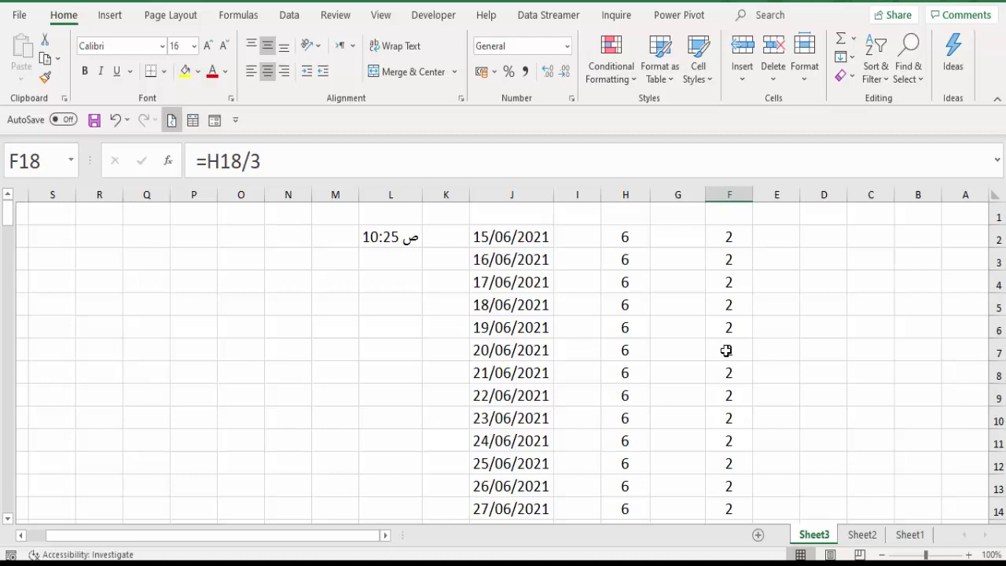
scroll(725, 350, "down", 11)
scroll(725, 350, "down", 5)
scroll(725, 349, "down", 8)
scroll(725, 349, "down", 4)
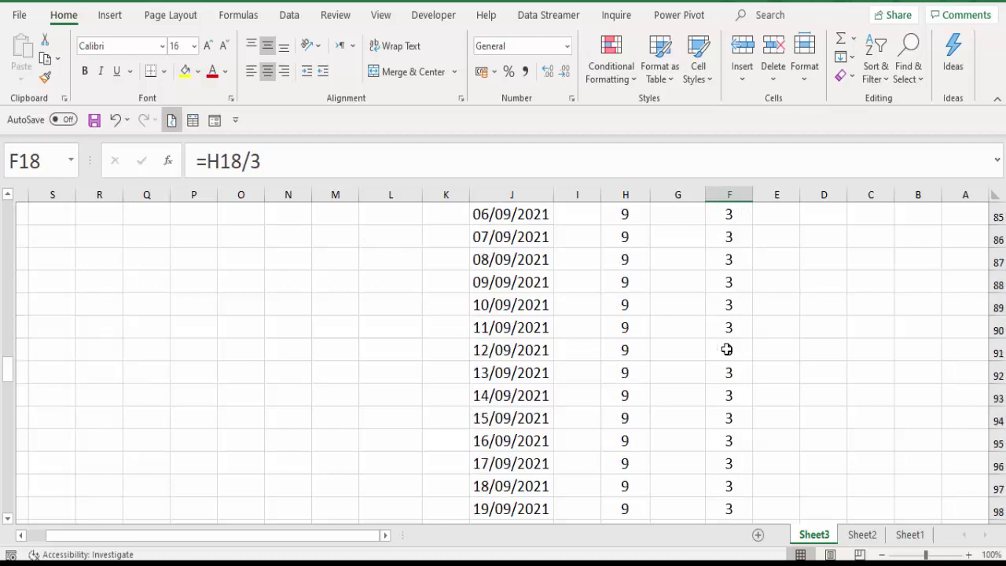
scroll(726, 349, "down", 8)
scroll(727, 348, "down", 3)
scroll(727, 349, "down", 4)
scroll(729, 337, "up", 10)
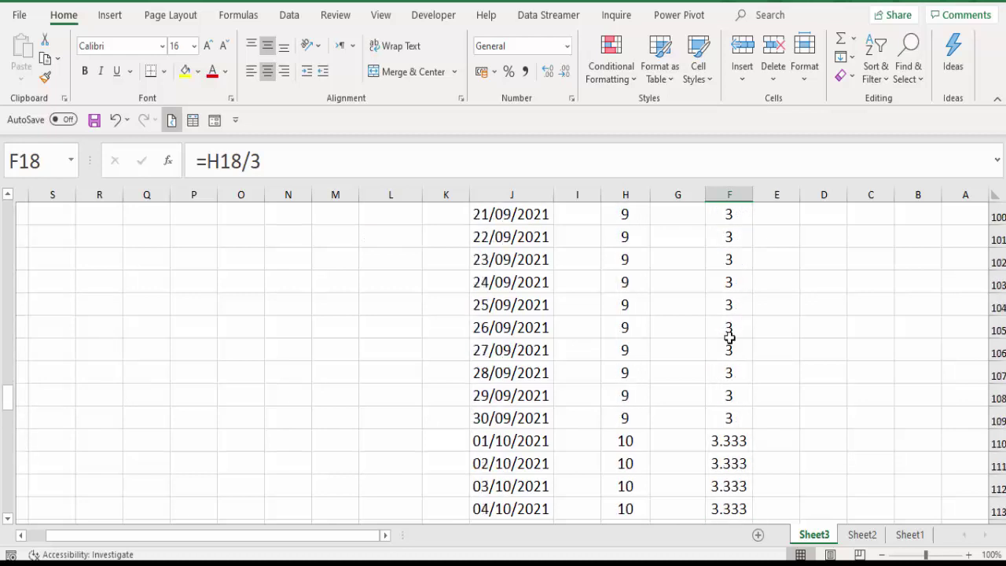
scroll(729, 337, "up", 7)
scroll(728, 337, "up", 12)
scroll(733, 327, "up", 4)
scroll(745, 312, "up", 7)
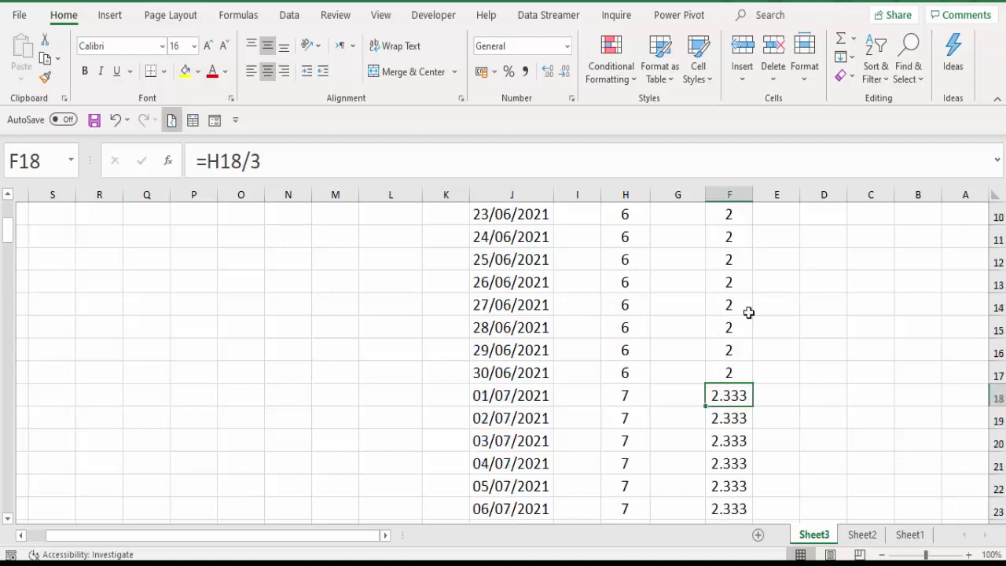
scroll(748, 312, "up", 3)
Step: Begin =CEILING( in D2 and open its Function Arguments dialog
left_click(816, 238)
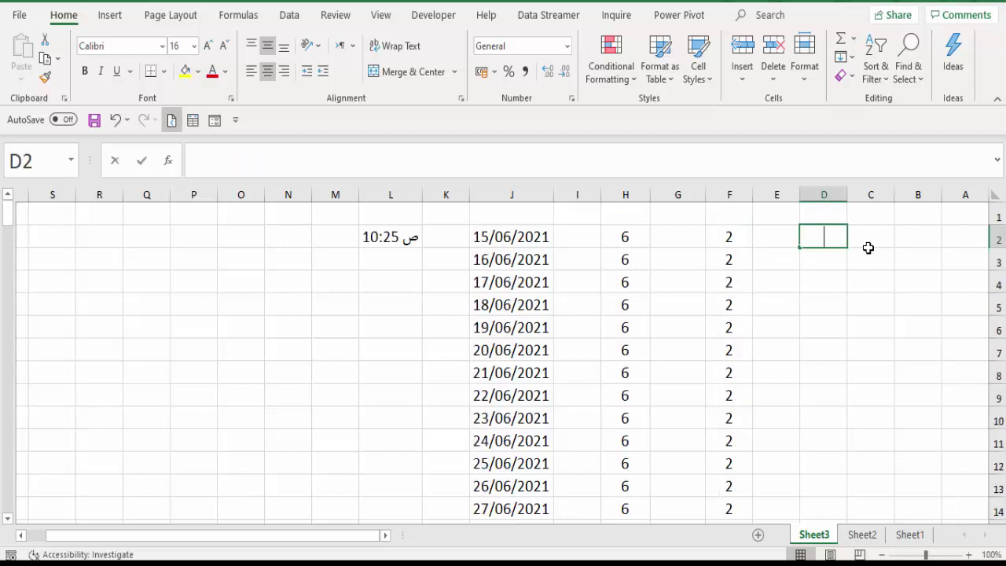
type("=ce")
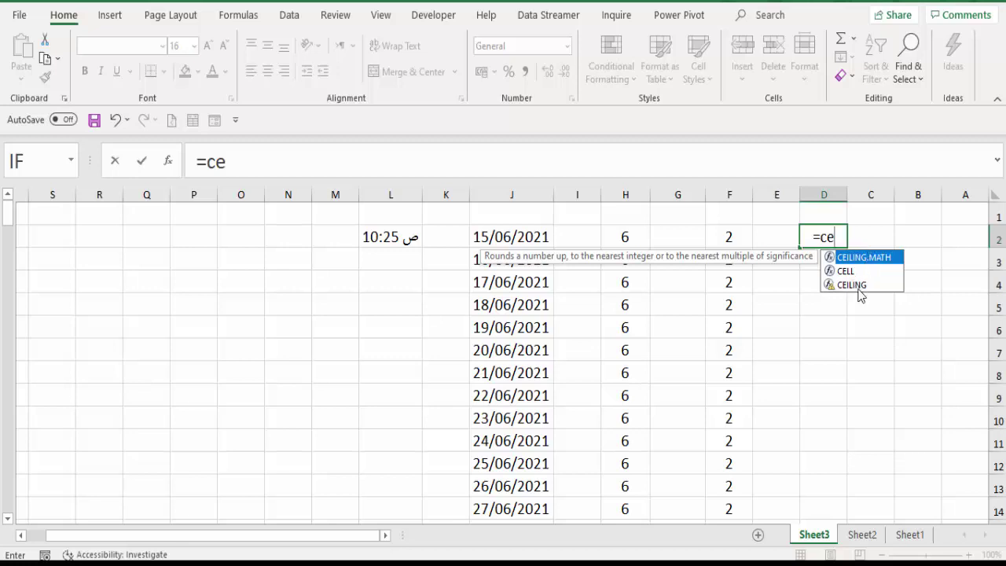
double_click(856, 285)
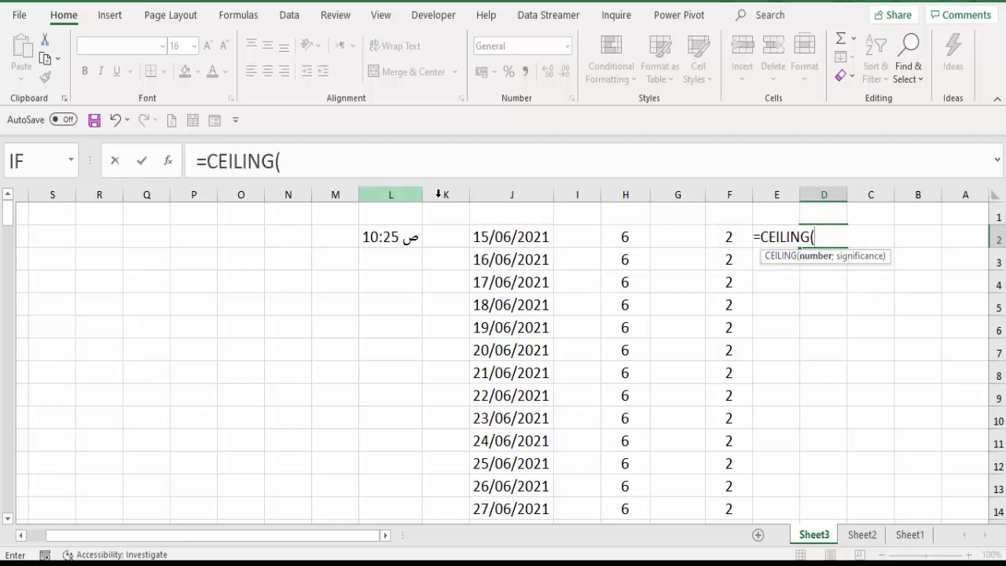
left_click(168, 161)
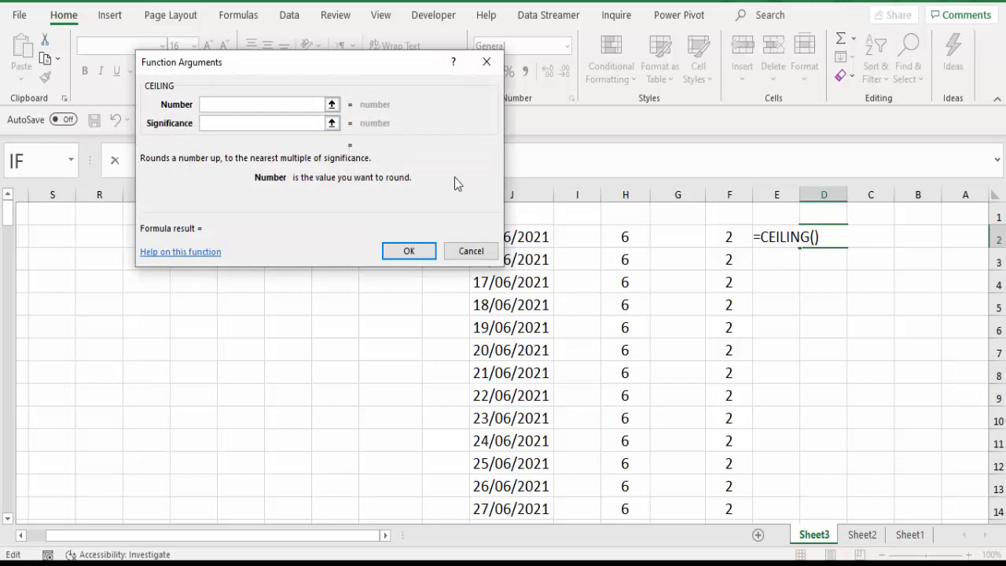
Step: Complete =CEILING(F2;1) in D2 with F2 as the number and significance 1, returning 2
left_click(724, 238)
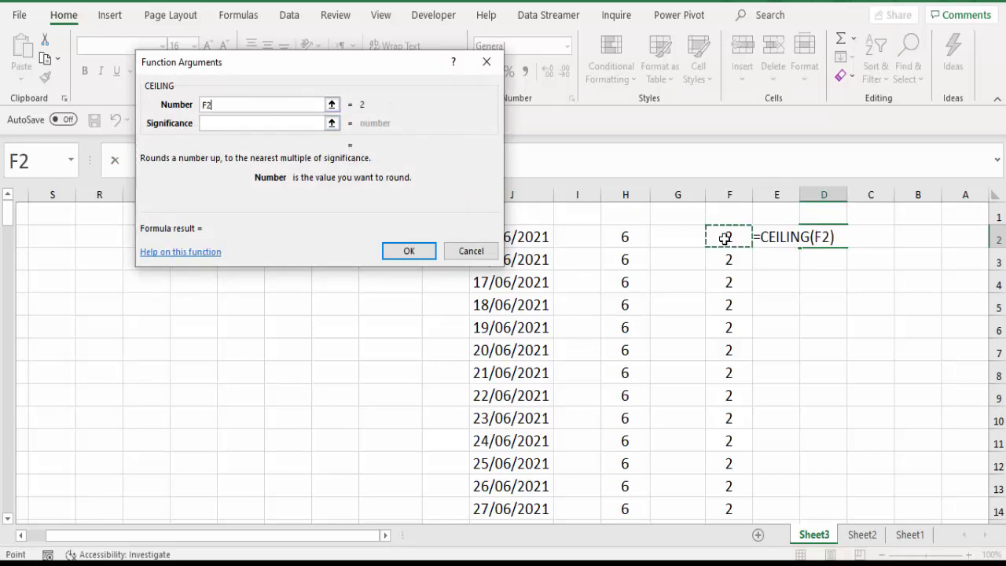
left_click(281, 125)
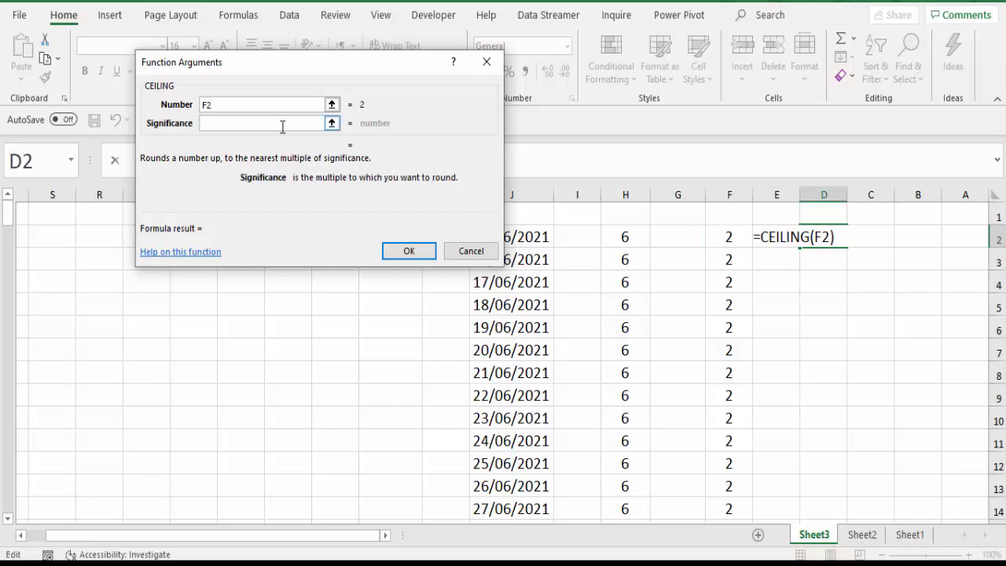
type("1")
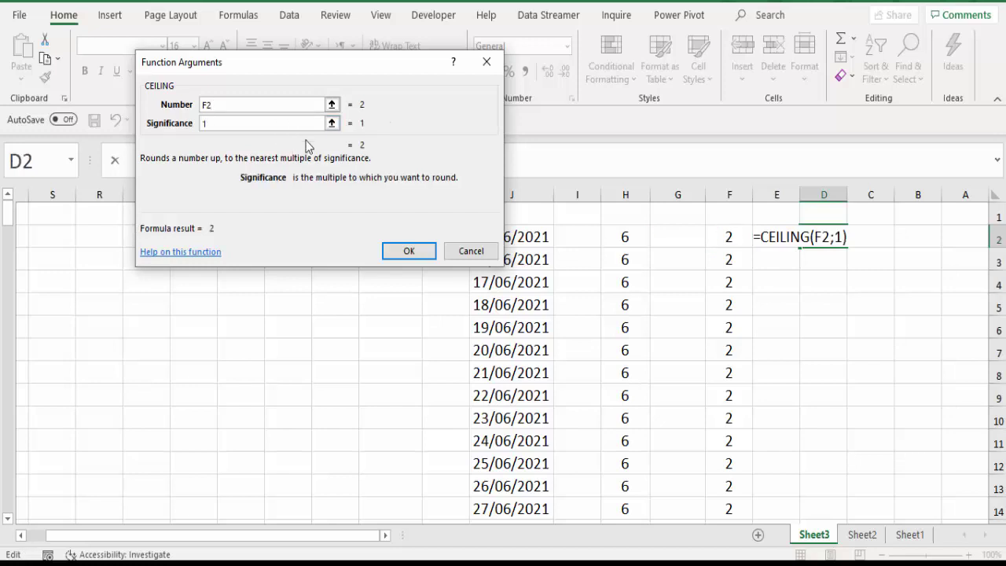
key("Return")
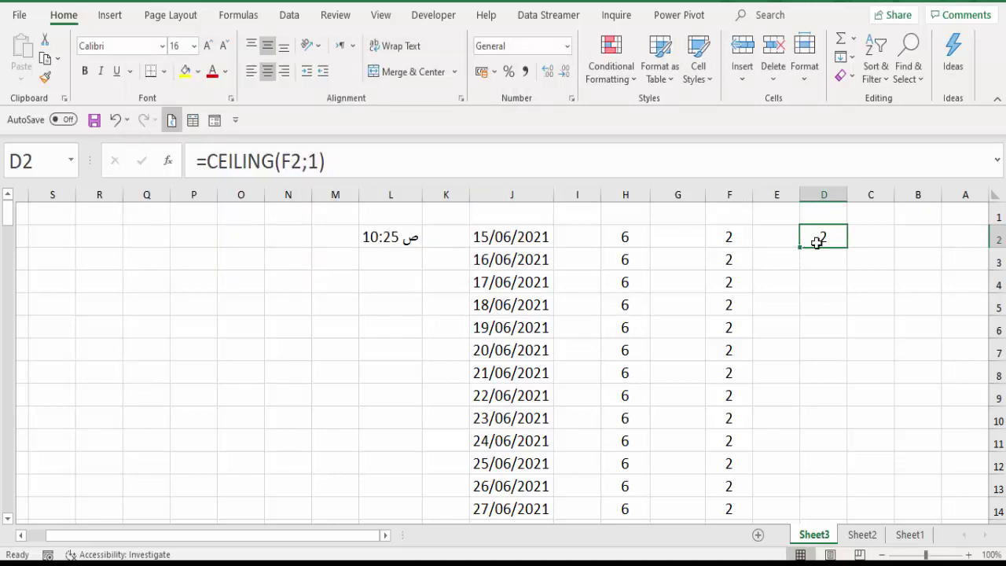
Step: Fill D2's CEILING formula down column D to row 168
left_click_drag(798, 247, 822, 520)
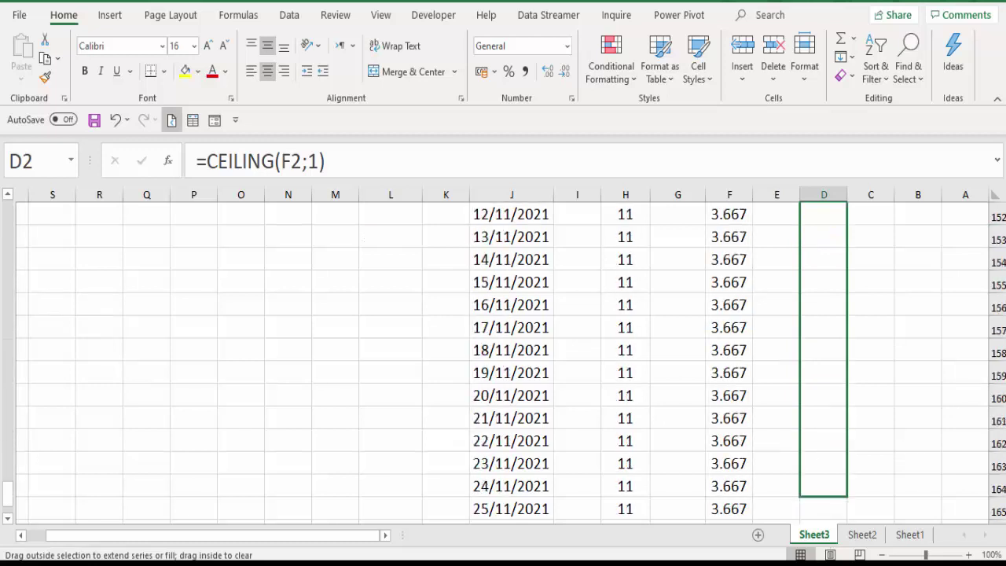
left_click_drag(844, 491, 844, 492)
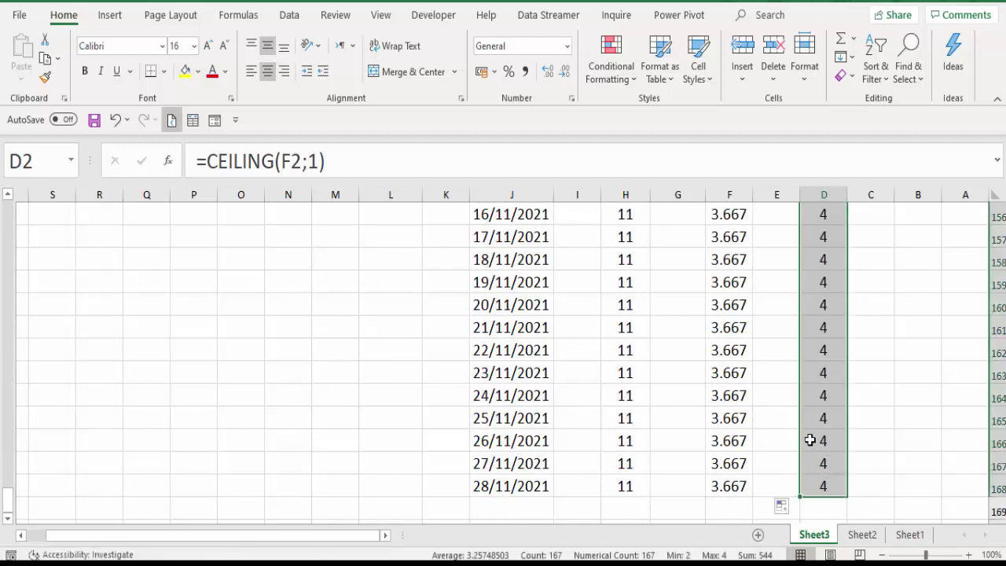
scroll(808, 438, "up", 7)
scroll(808, 436, "up", 5)
scroll(807, 432, "up", 12)
scroll(807, 430, "up", 7)
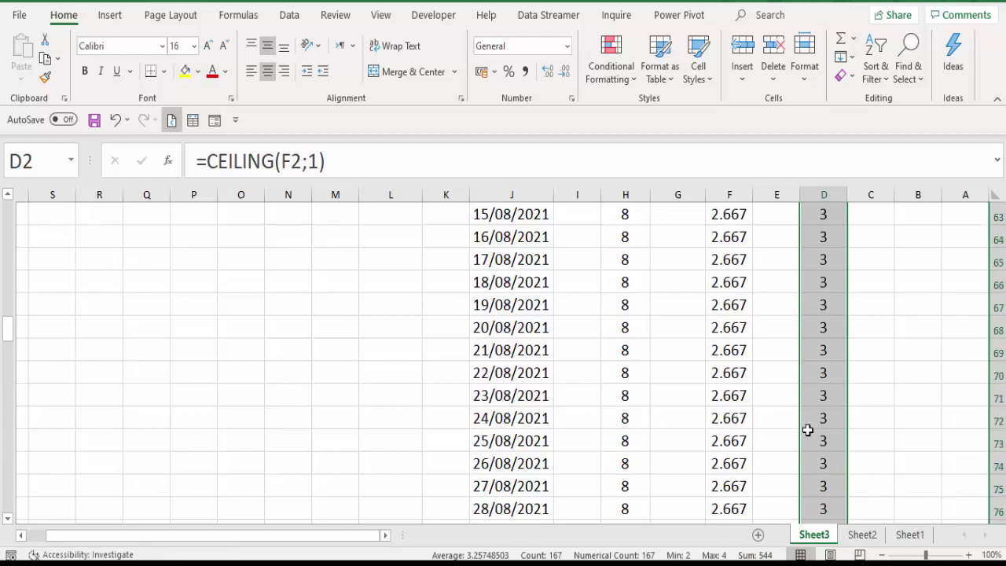
scroll(806, 430, "up", 11)
scroll(806, 429, "up", 10)
scroll(801, 432, "down", 2)
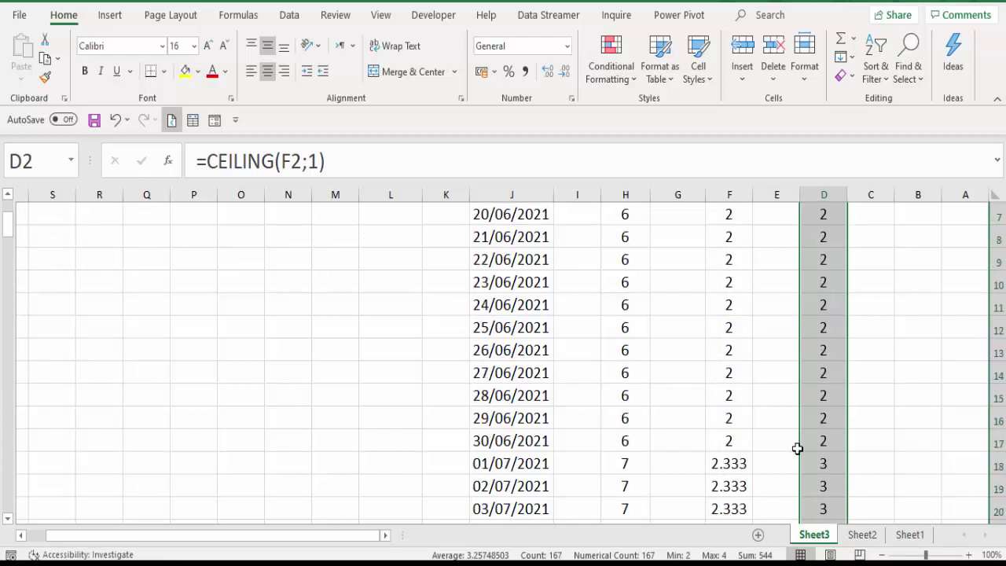
scroll(797, 444, "down", 3)
scroll(798, 440, "up", 5)
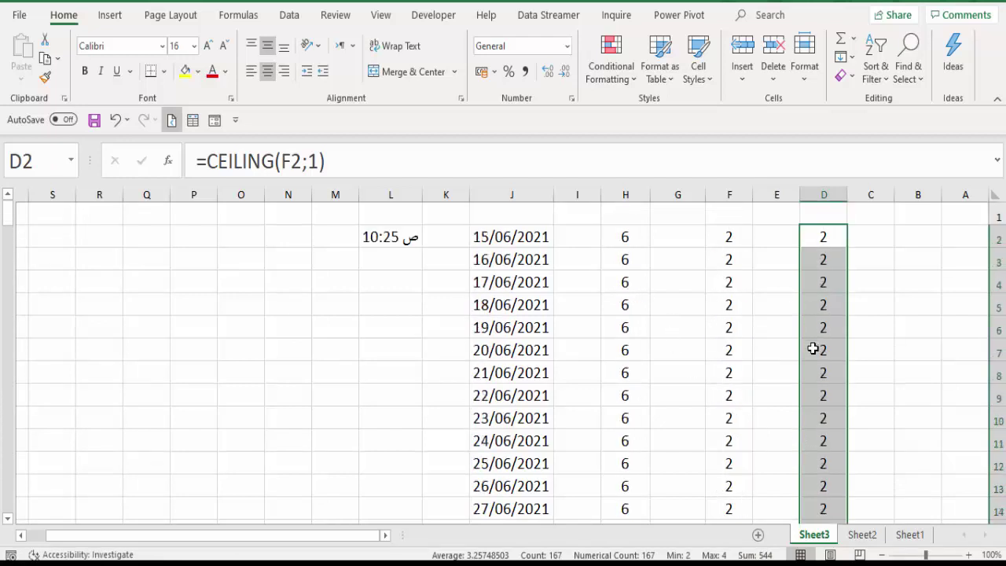
scroll(812, 348, "down", 4)
Step: Verify the month, division and quarter formulas in rows 19, 20 and 51
left_click(627, 366)
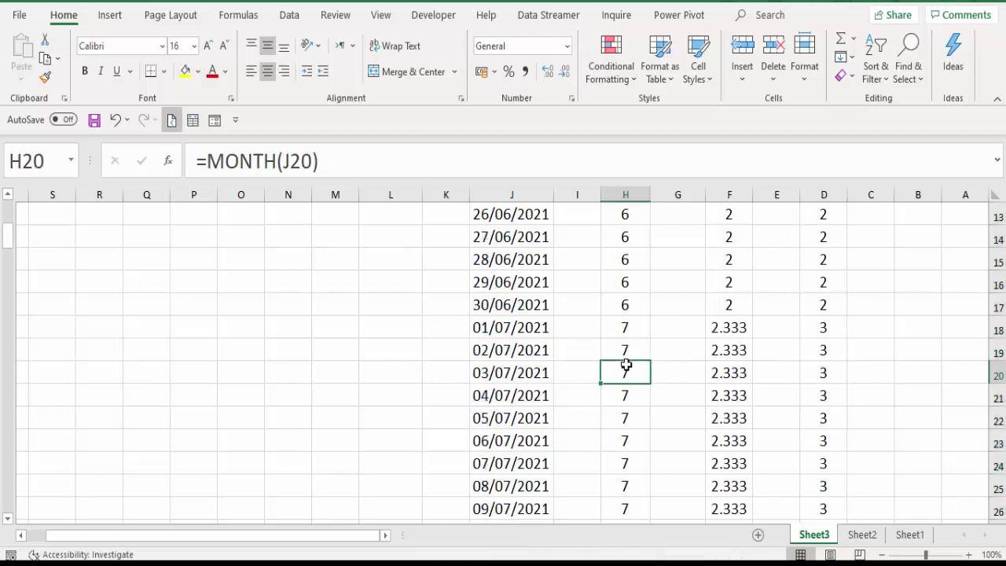
left_click(817, 375)
scroll(818, 379, "down", 3)
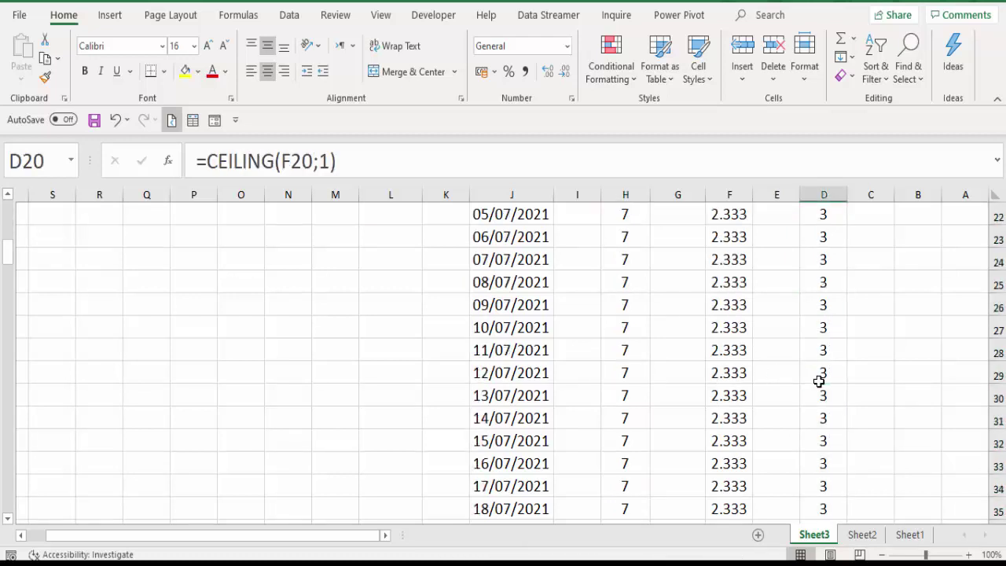
scroll(818, 381, "up", 2)
scroll(727, 348, "up", 1)
left_click(729, 350)
left_click(826, 352)
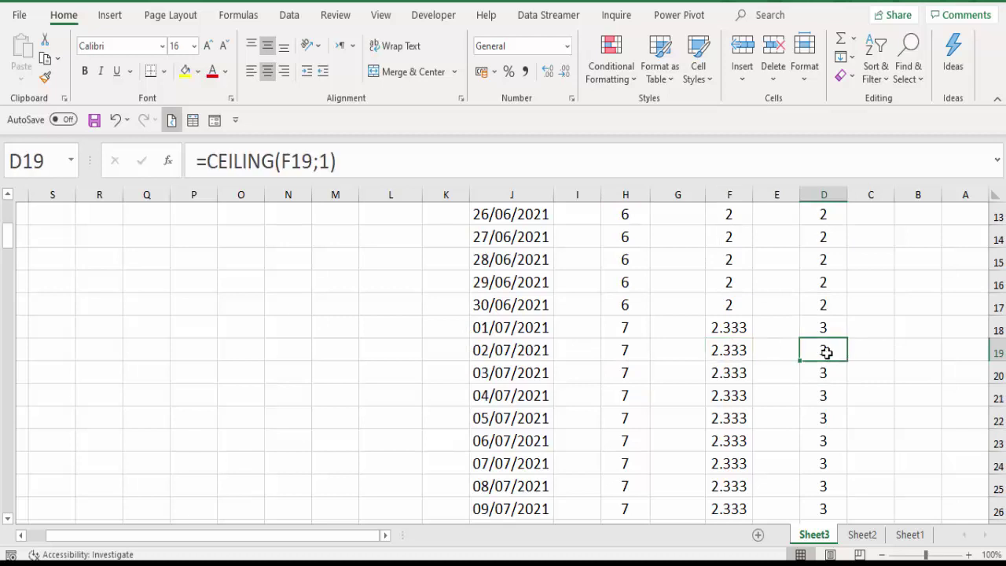
scroll(823, 390, "down", 2)
scroll(822, 395, "down", 3)
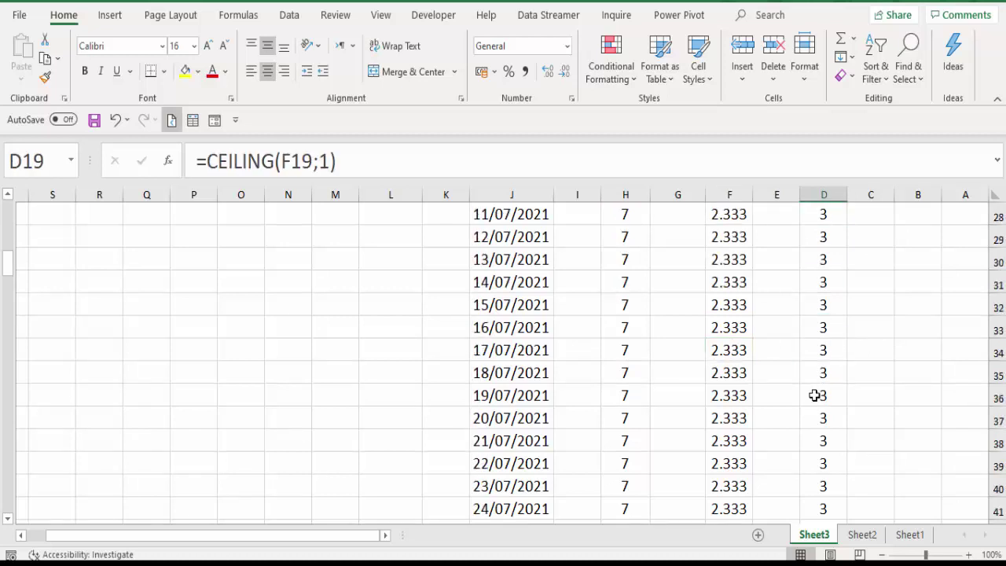
scroll(780, 405, "down", 3)
scroll(674, 418, "down", 3)
left_click(635, 328)
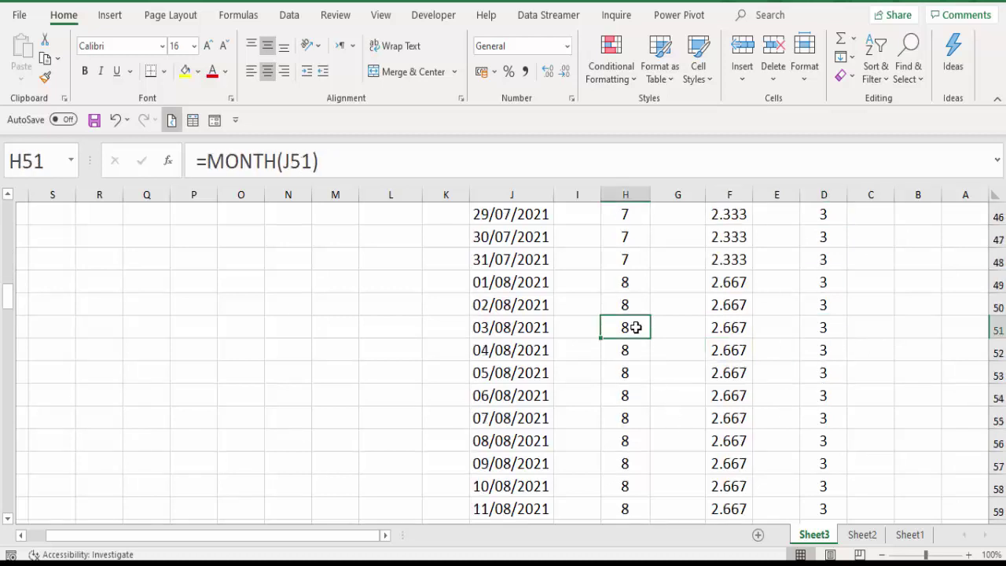
left_click(817, 330)
scroll(757, 377, "down", 3)
scroll(681, 397, "down", 4)
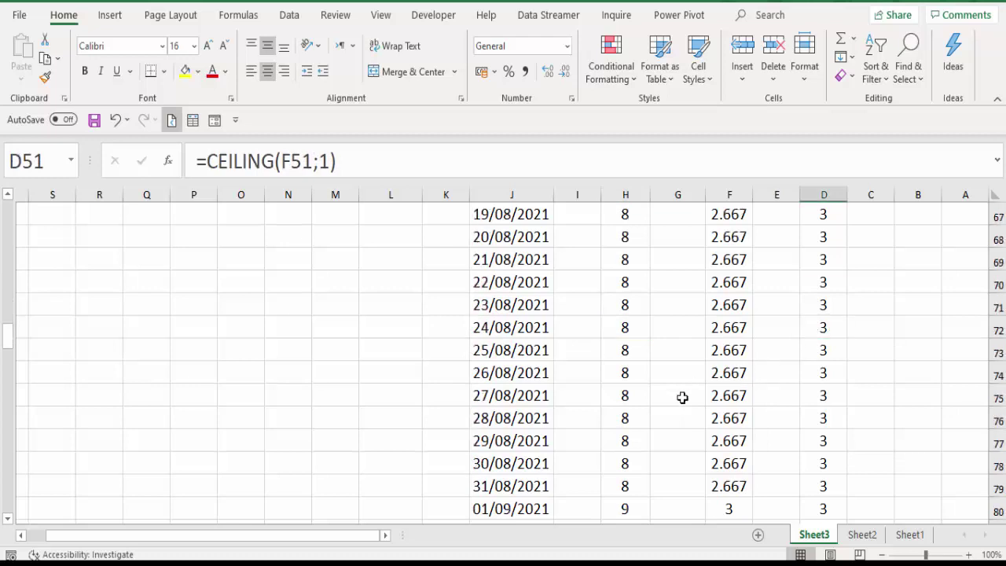
scroll(682, 398, "down", 4)
scroll(682, 397, "up", 1)
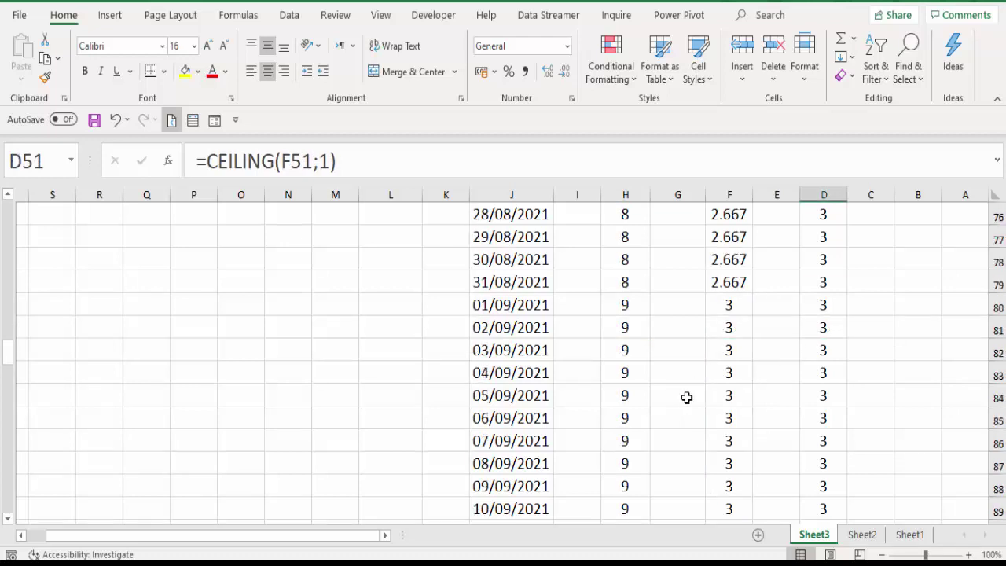
Step: Verify the formulas further down in H80, H111 and F147, then return to the top
left_click(638, 316)
scroll(683, 390, "down", 2)
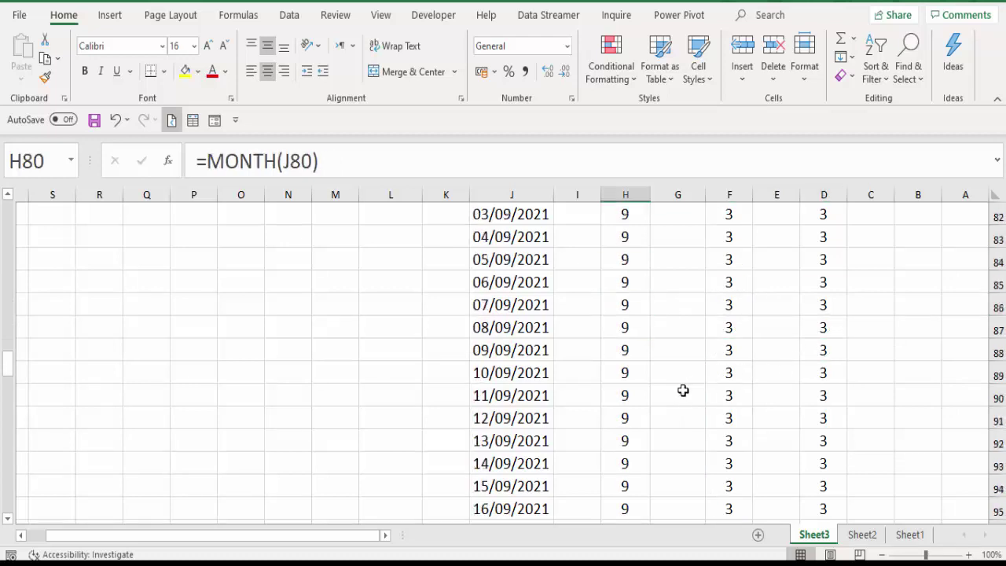
scroll(644, 384, "down", 1)
scroll(691, 377, "down", 3)
scroll(707, 376, "down", 6)
scroll(707, 375, "up", 1)
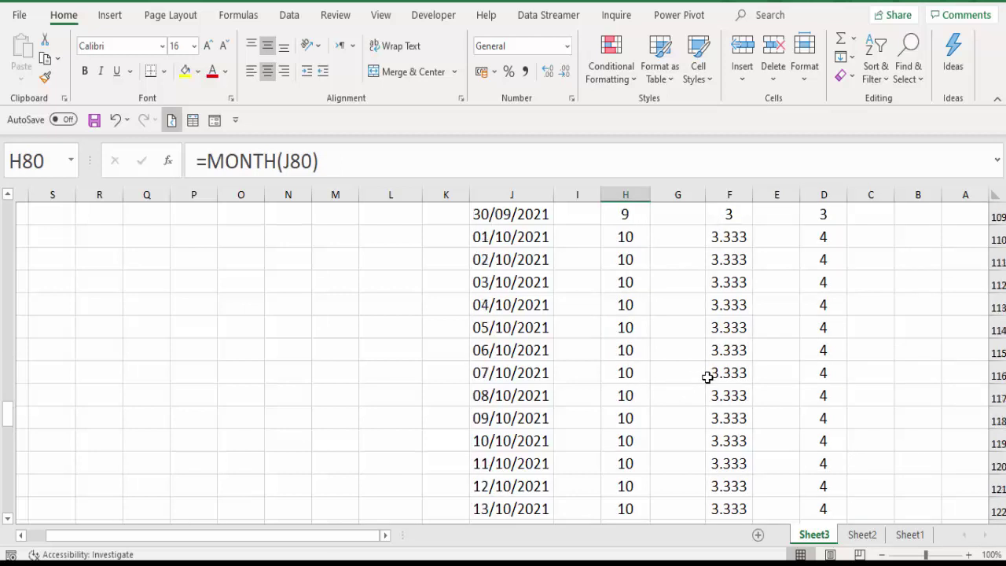
scroll(707, 375, "up", 1)
left_click(625, 323)
scroll(828, 393, "down", 4)
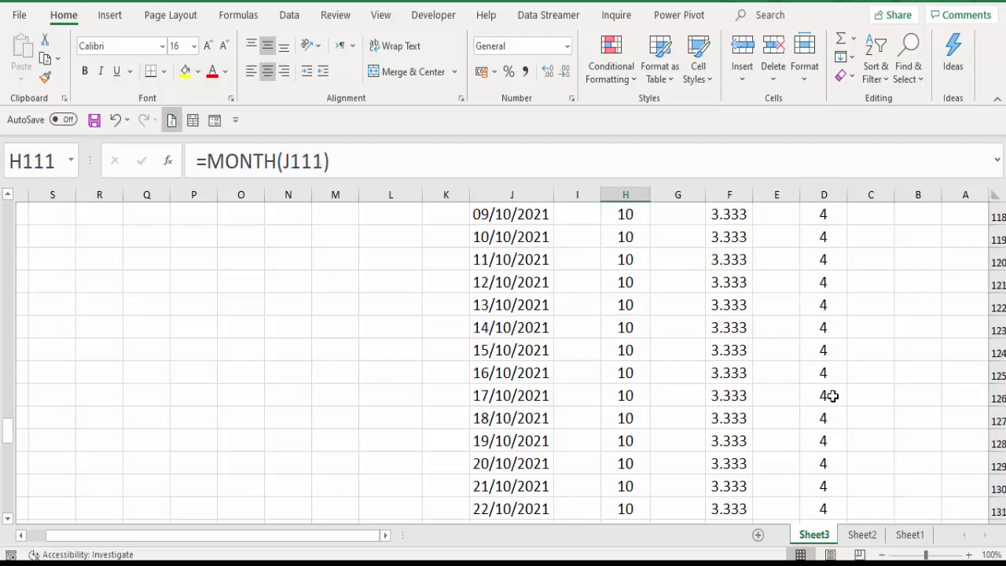
scroll(831, 395, "down", 4)
scroll(829, 396, "down", 3)
left_click(711, 395)
scroll(739, 417, "down", 1)
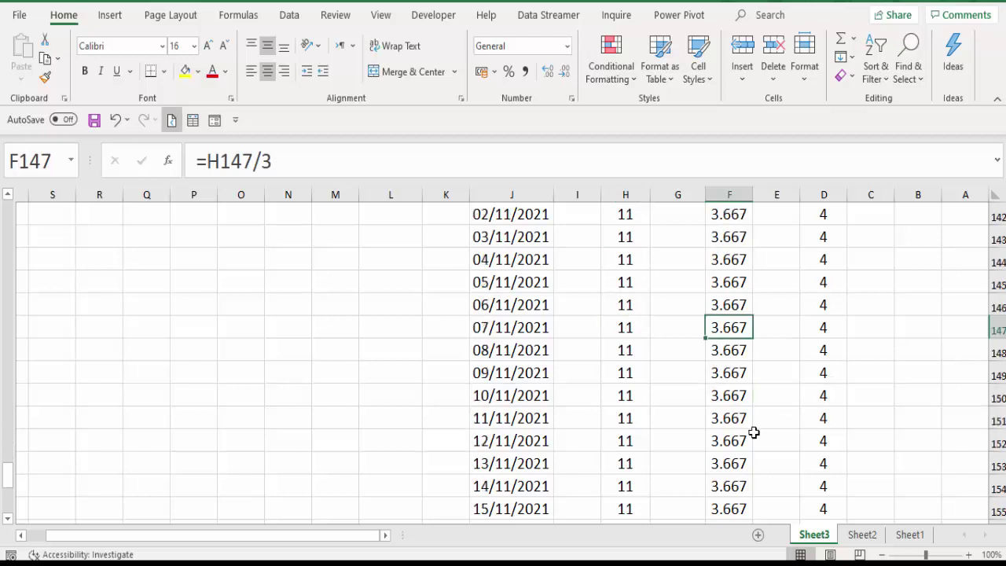
scroll(753, 436, "down", 2)
scroll(753, 440, "down", 3)
mouse_move(723, 457)
left_mouse_down()
mouse_move(714, 133)
mouse_move(731, 297)
left_mouse_up()
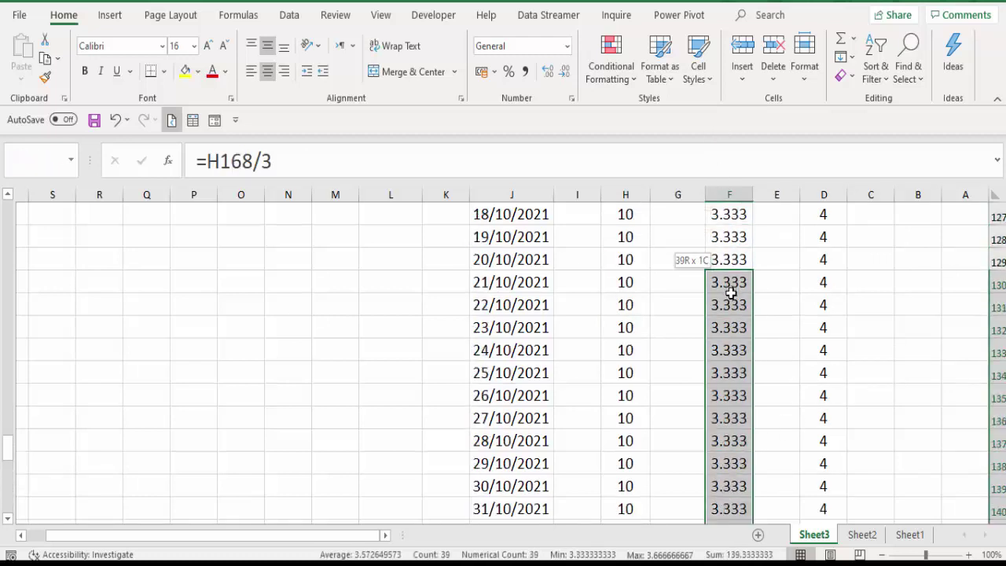
scroll(731, 297, "up", 5)
scroll(731, 299, "up", 6)
scroll(732, 300, "up", 4)
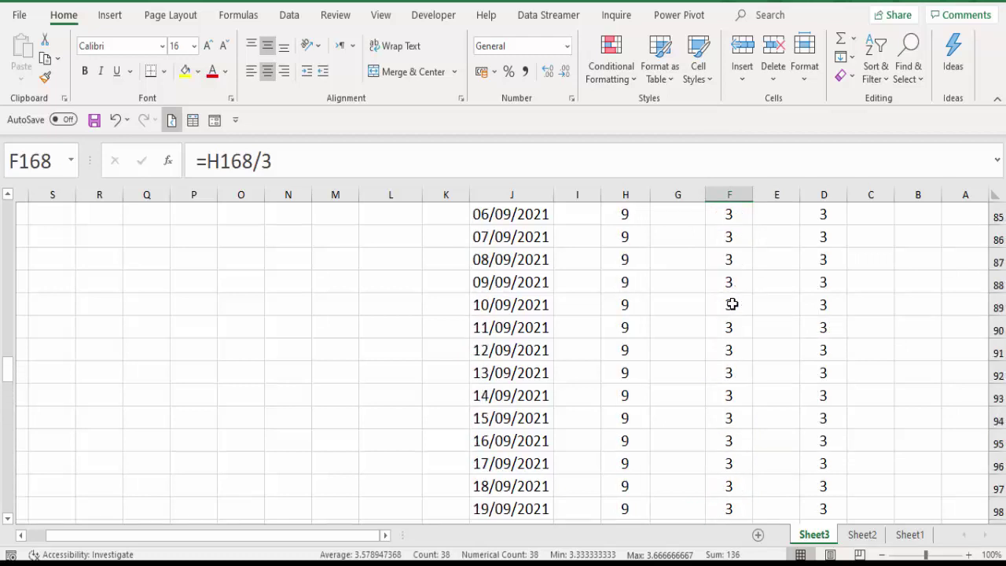
scroll(731, 302, "up", 9)
scroll(731, 304, "up", 7)
scroll(731, 304, "up", 7)
scroll(731, 304, "up", 5)
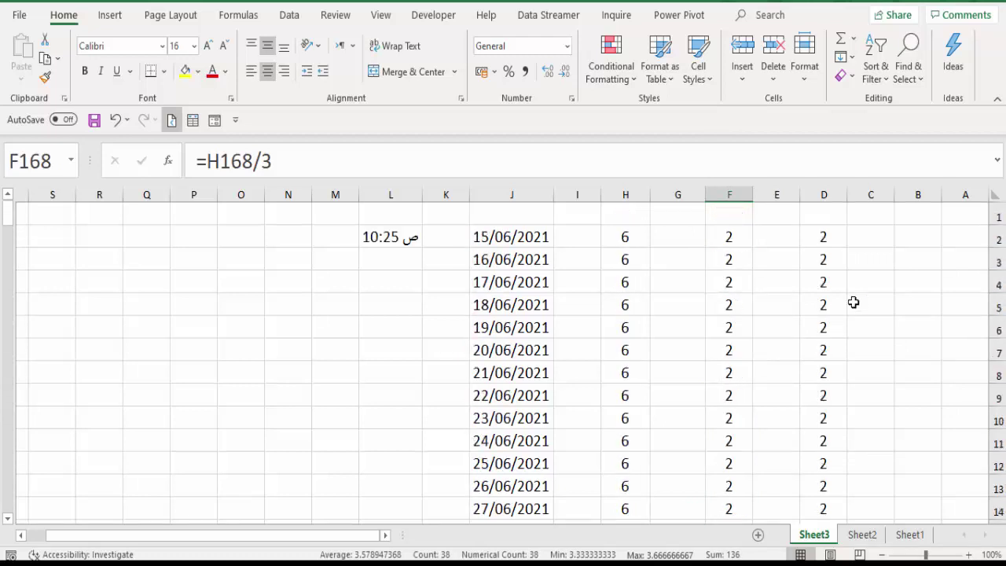
Step: Change D2's formula to ="Q"&" "&CEILING(F2;1) so it displays Q 2
left_click(837, 240)
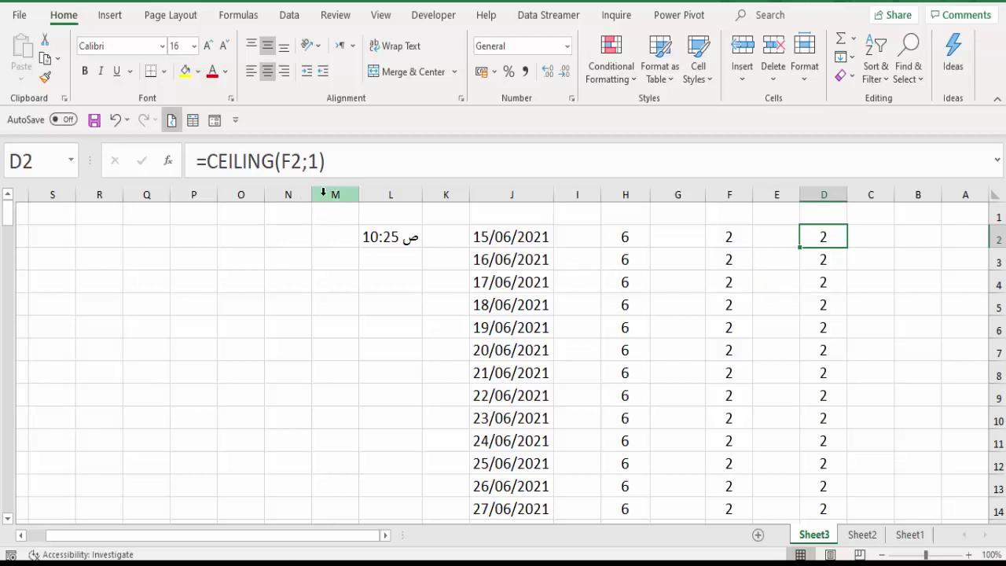
left_click(204, 161)
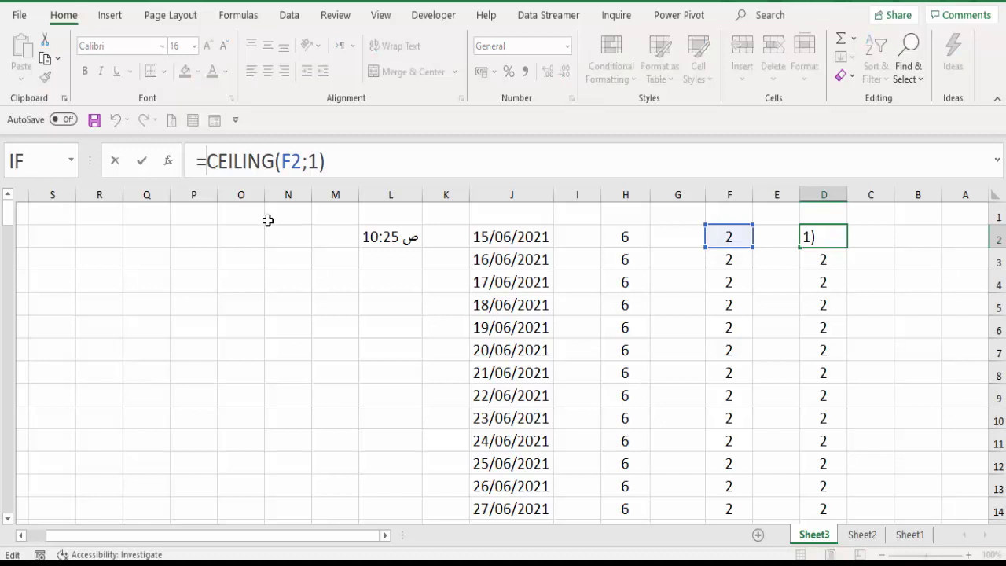
type("\"")
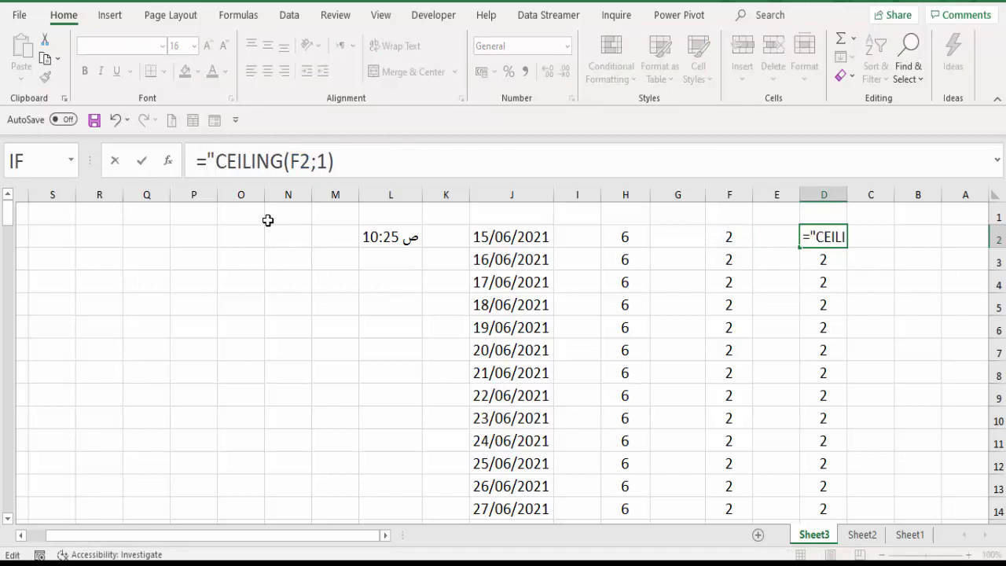
type("Q\"")
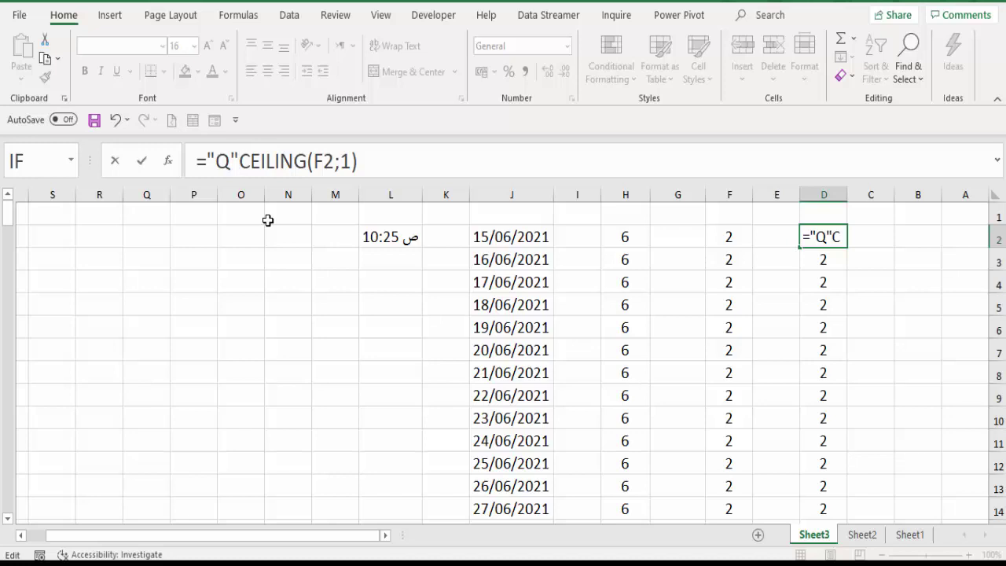
type("&")
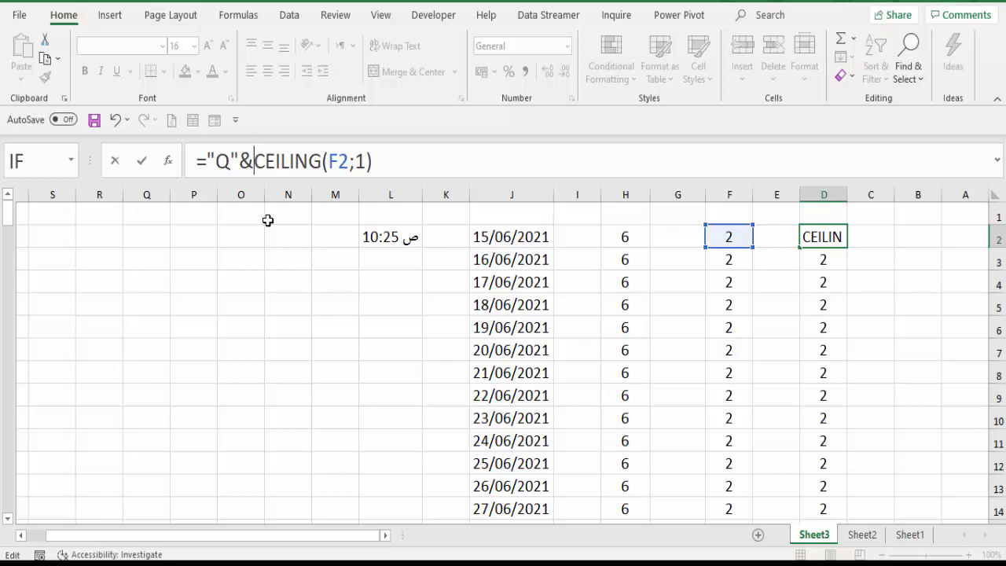
type("\"")
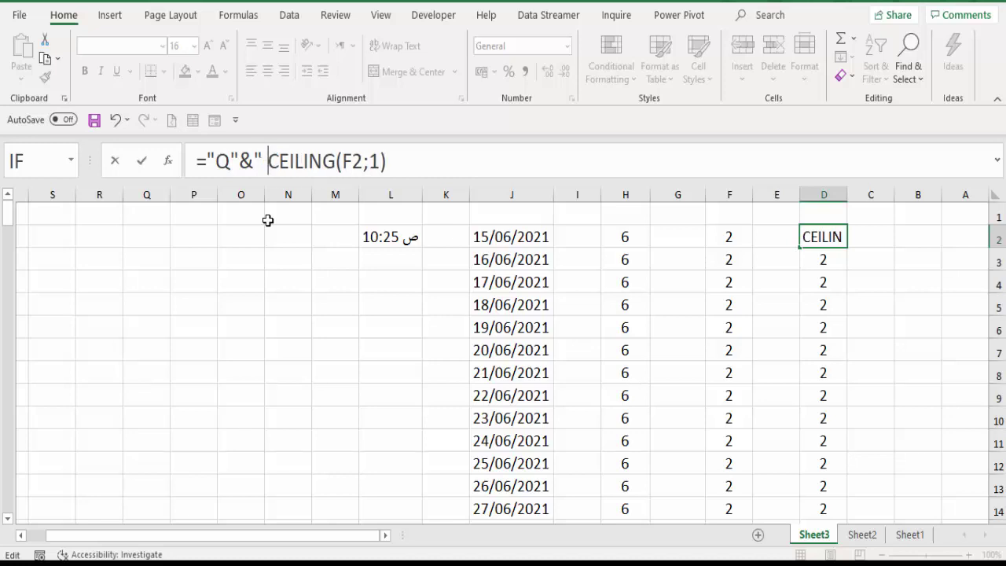
type(" \"")
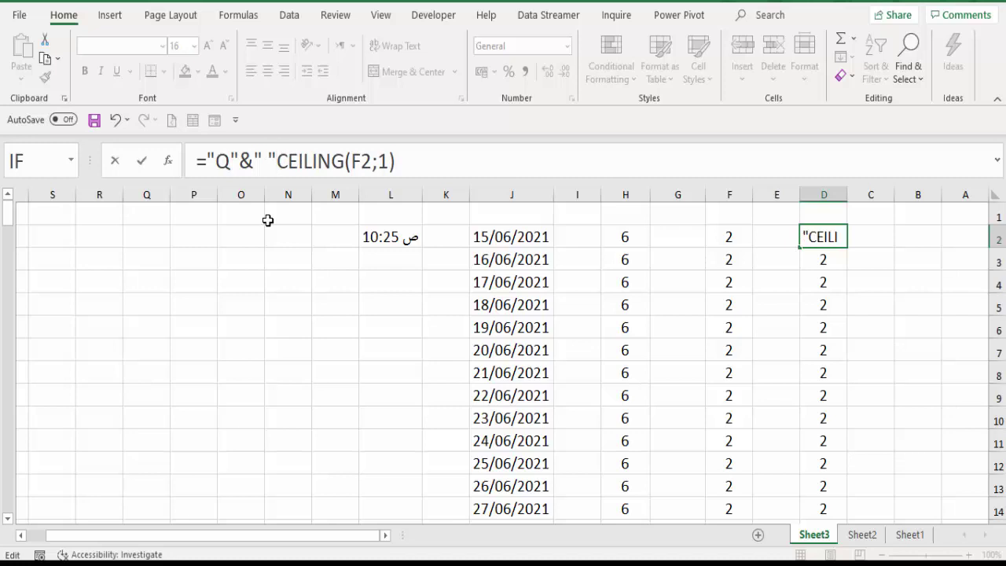
type("&")
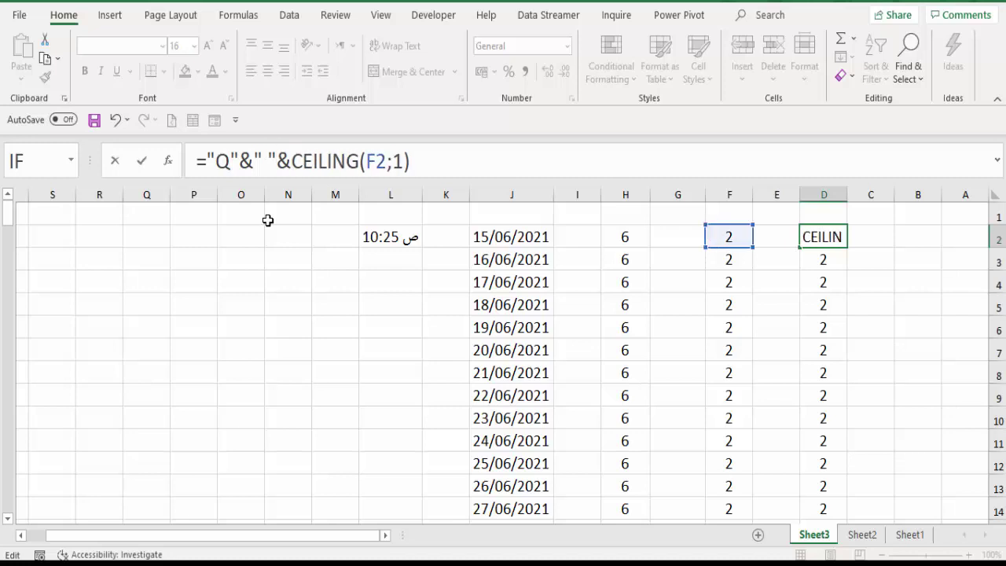
key("Return")
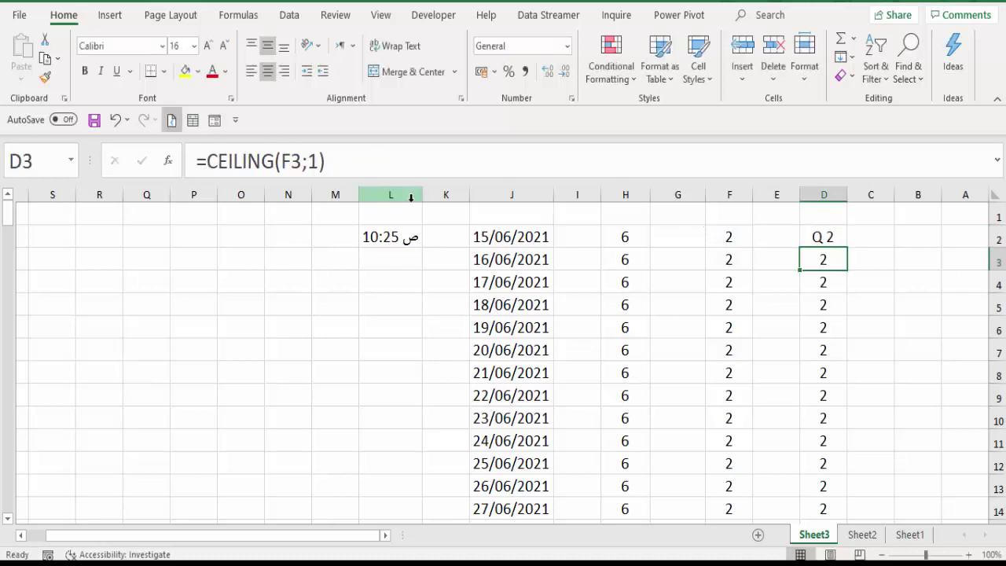
Step: Fill the Q-label formula from D2 down to the last date
left_click(803, 235)
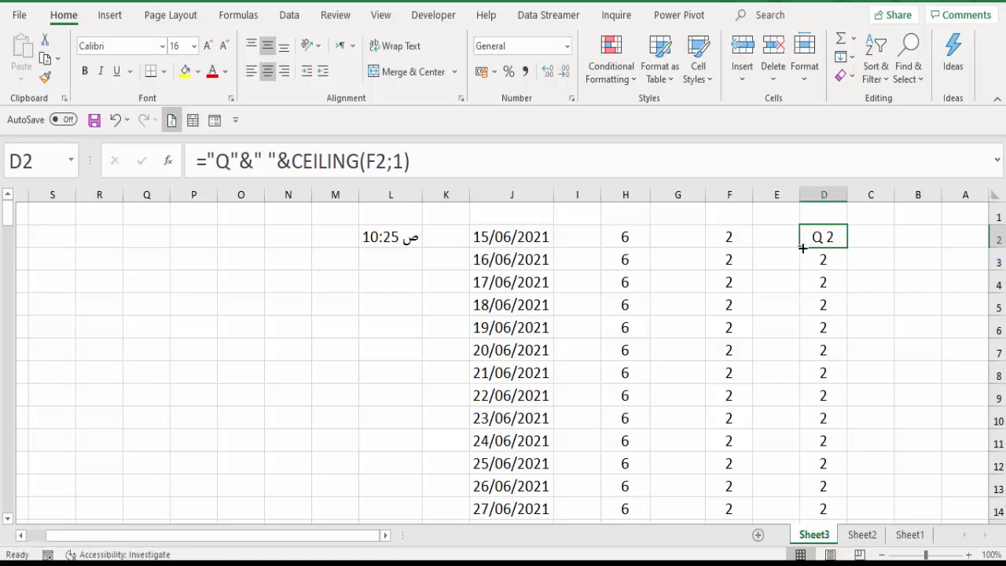
mouse_move(801, 247)
left_mouse_down()
mouse_move(803, 522)
mouse_move(824, 443)
left_mouse_up()
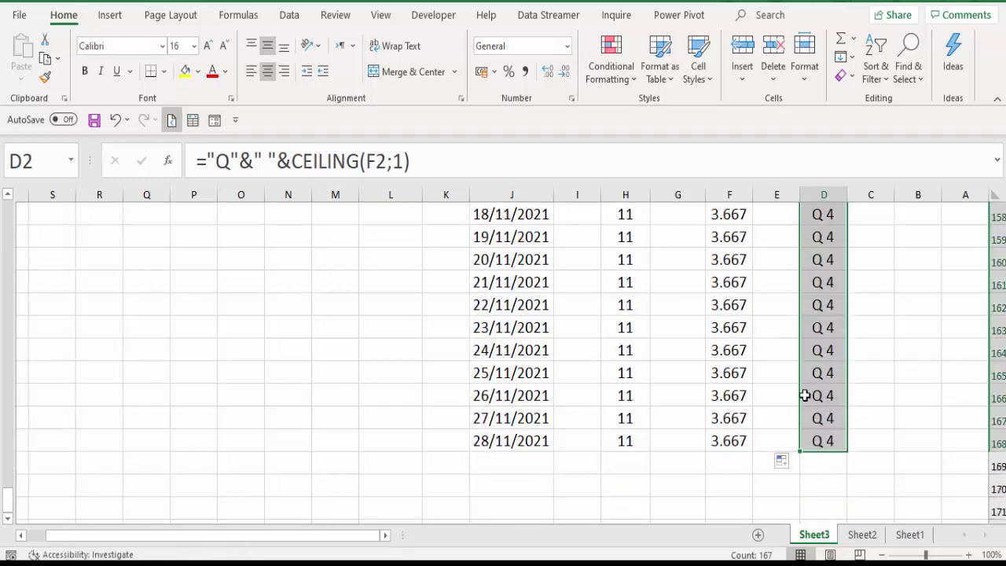
scroll(799, 392, "up", 12)
scroll(795, 387, "up", 11)
scroll(791, 382, "up", 9)
scroll(791, 383, "up", 10)
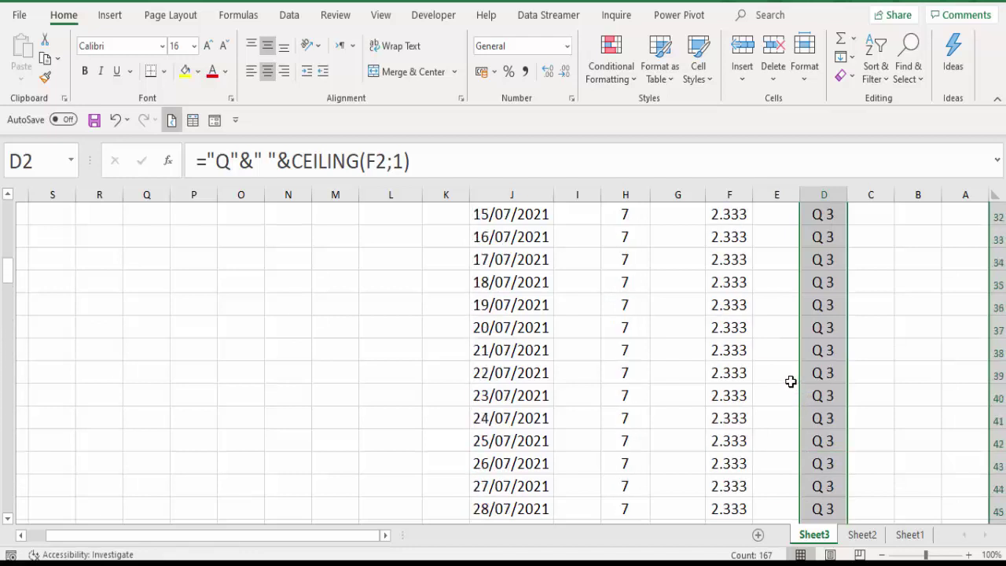
scroll(791, 382, "up", 10)
Step: Remove the space from D2's formula, making it ="Q"&CEILING(F2;1)
left_click(827, 243)
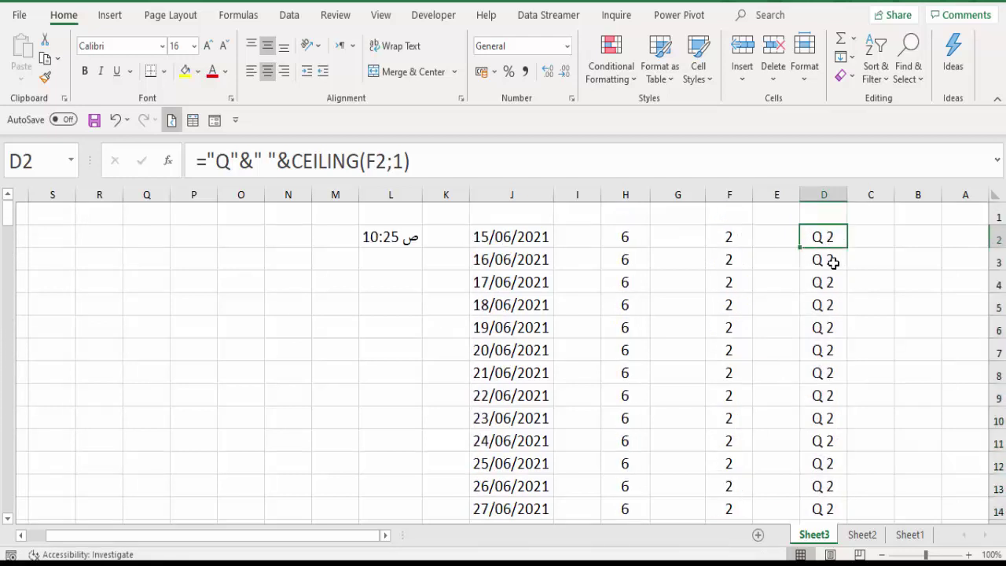
left_click(277, 159)
key("BackSpace")
key("BackSpace")
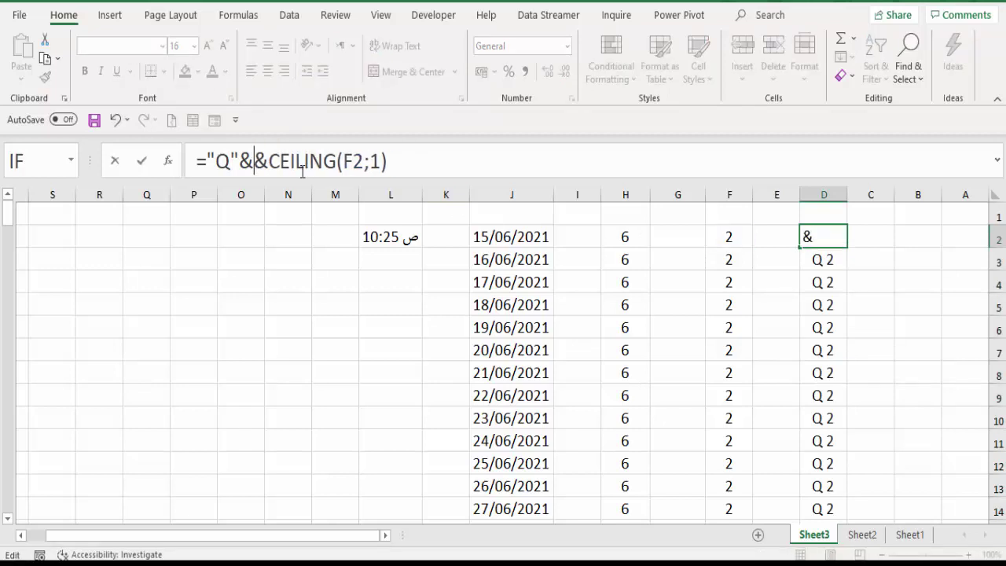
key("BackSpace")
key("BackSpace")
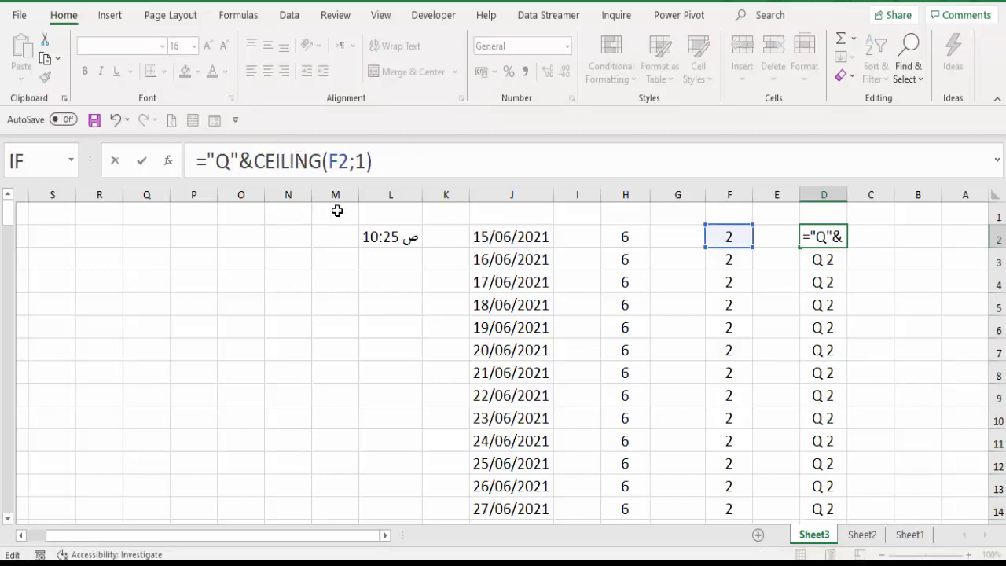
key("Return")
Step: Fill the revised formula down column D, giving labels Q2, Q3 and Q4
left_click(824, 236)
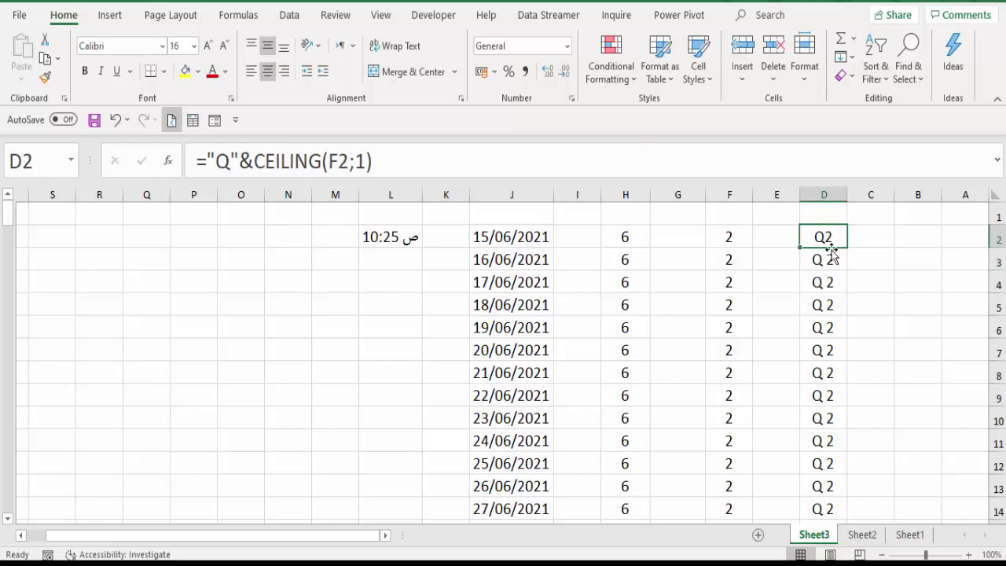
mouse_move(799, 248)
left_mouse_down()
mouse_move(799, 503)
mouse_move(839, 504)
left_mouse_up()
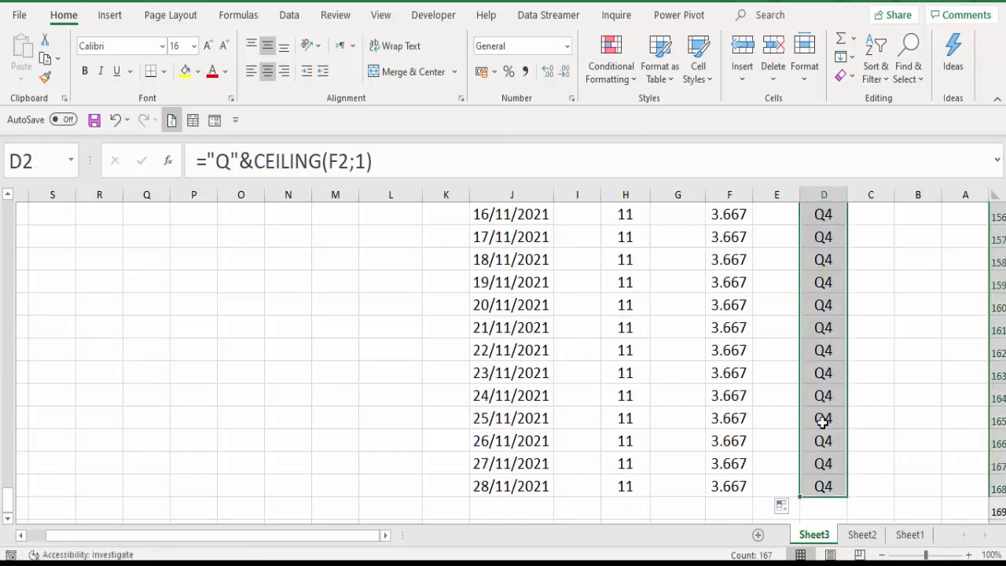
scroll(810, 336, "up", 7)
scroll(810, 336, "up", 12)
scroll(810, 336, "up", 9)
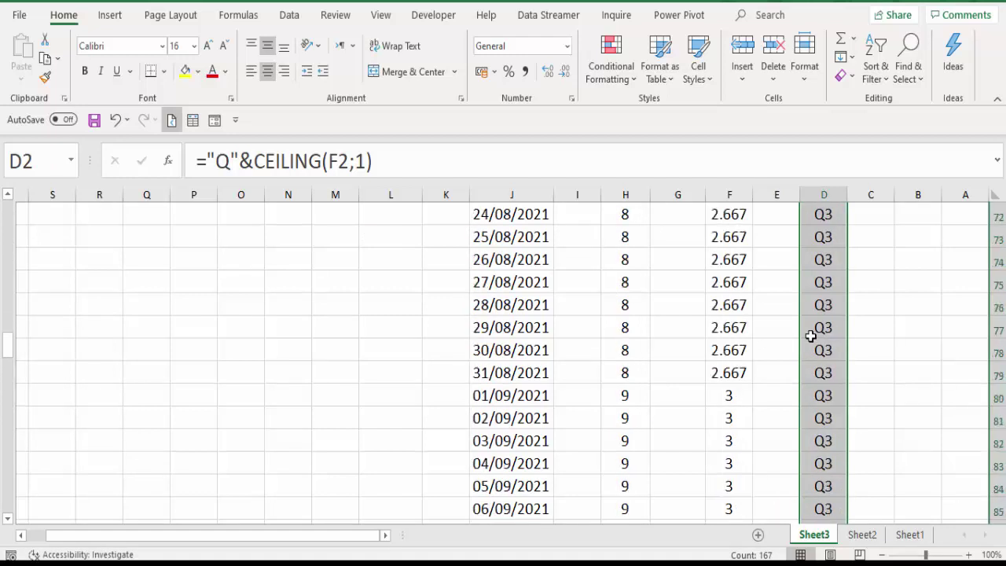
scroll(810, 335, "up", 8)
scroll(810, 335, "up", 10)
scroll(810, 336, "up", 6)
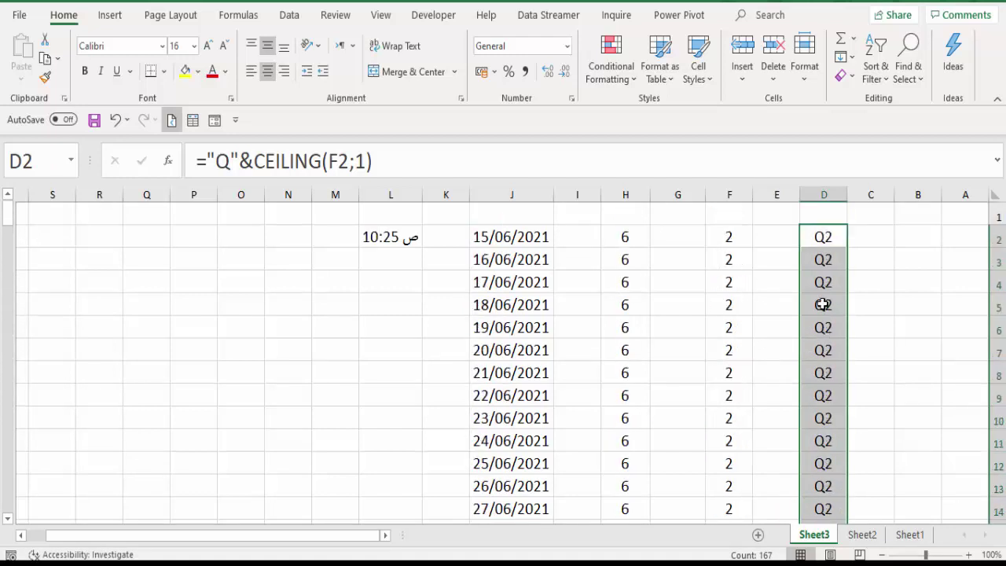
Step: Enter =H2/6 in L2 to divide the month number by 6
left_click(402, 251)
left_click(396, 234)
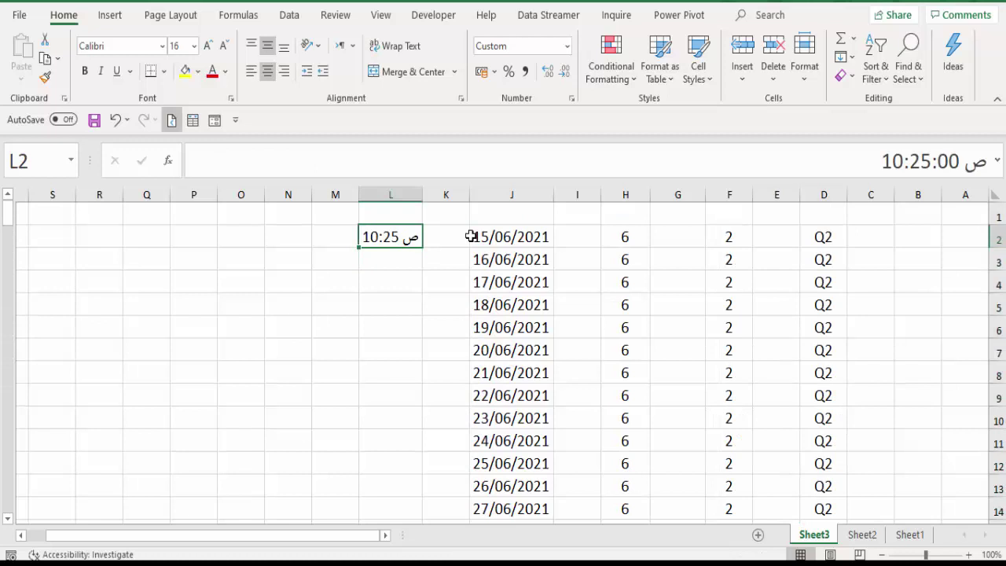
type("=")
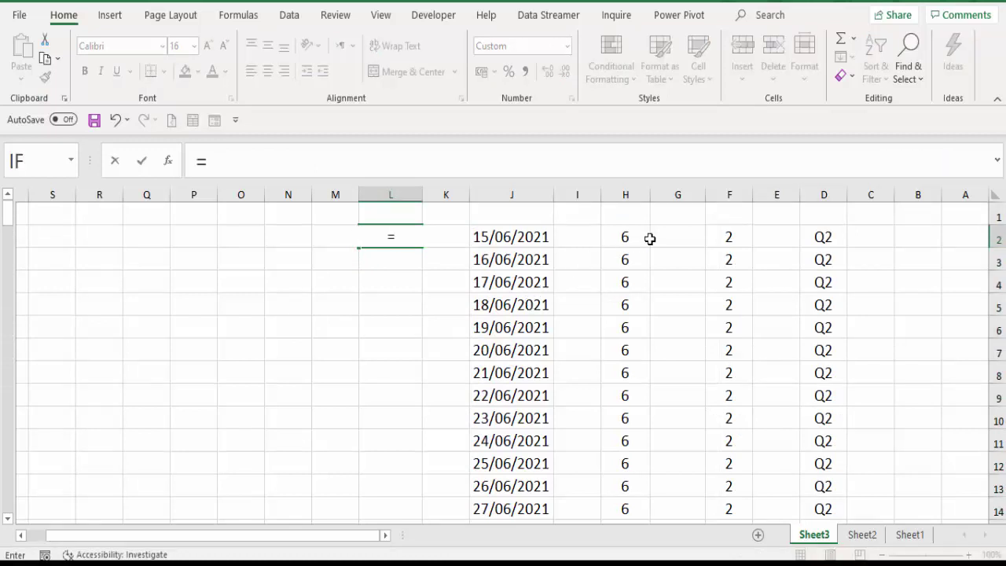
left_click(636, 234)
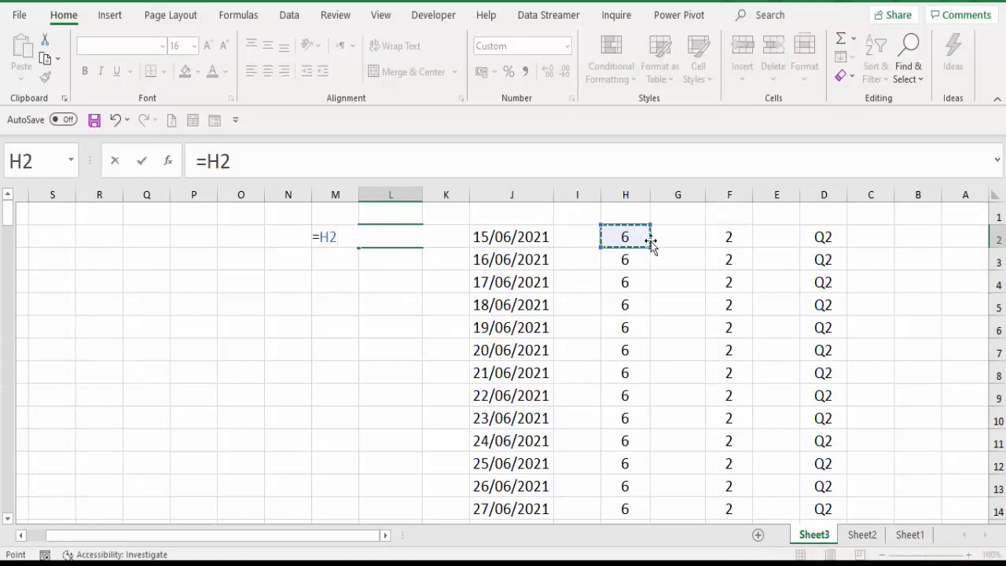
type("\\")
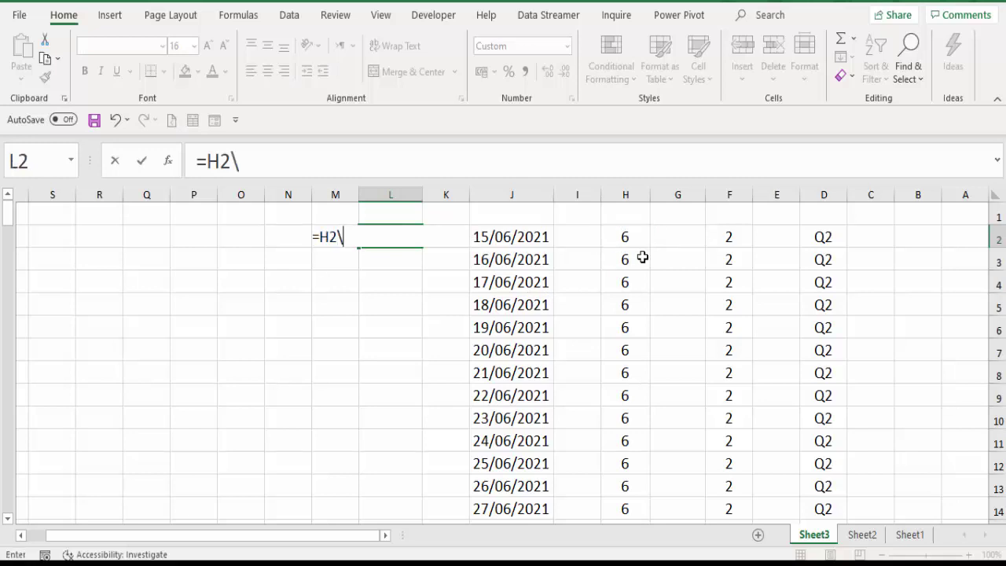
key("BackSpace")
type("/")
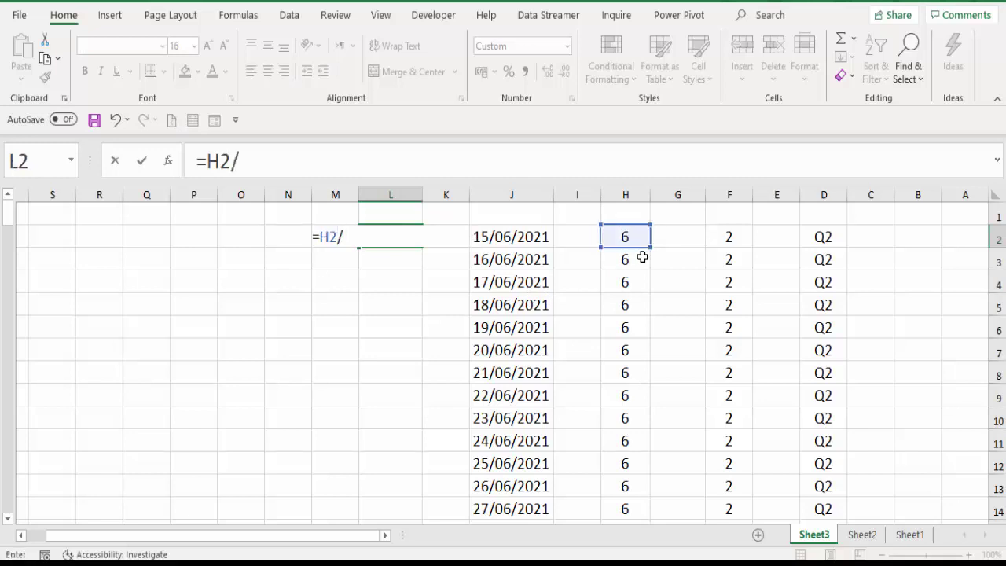
type("6")
key("Return")
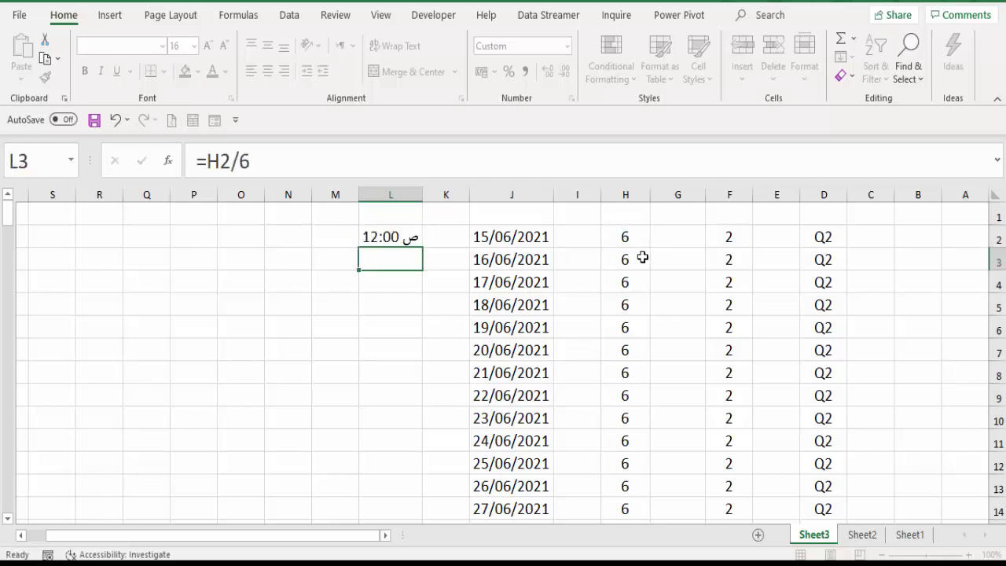
left_click(414, 238)
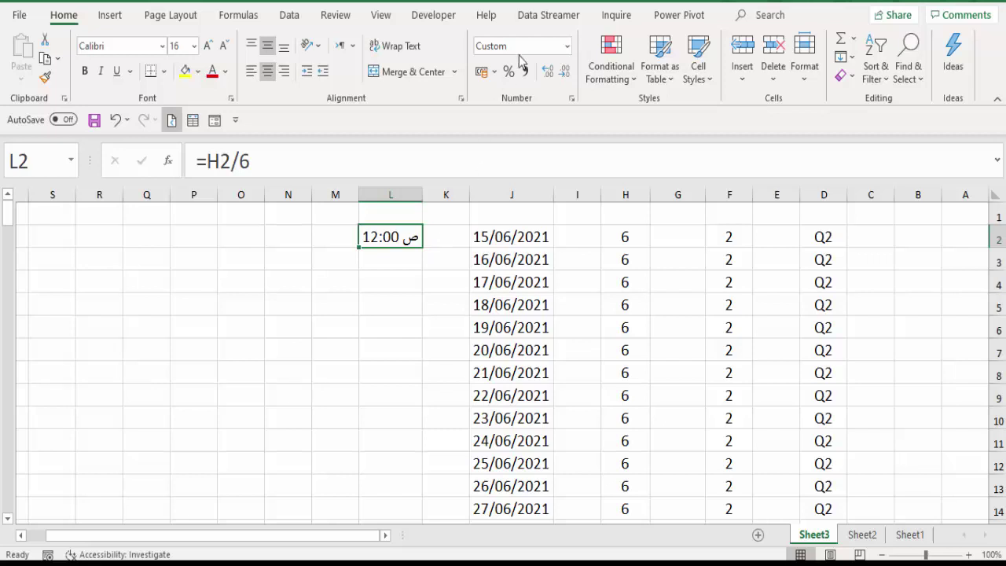
Step: Format L2 as Number with no decimal places
left_click(566, 45)
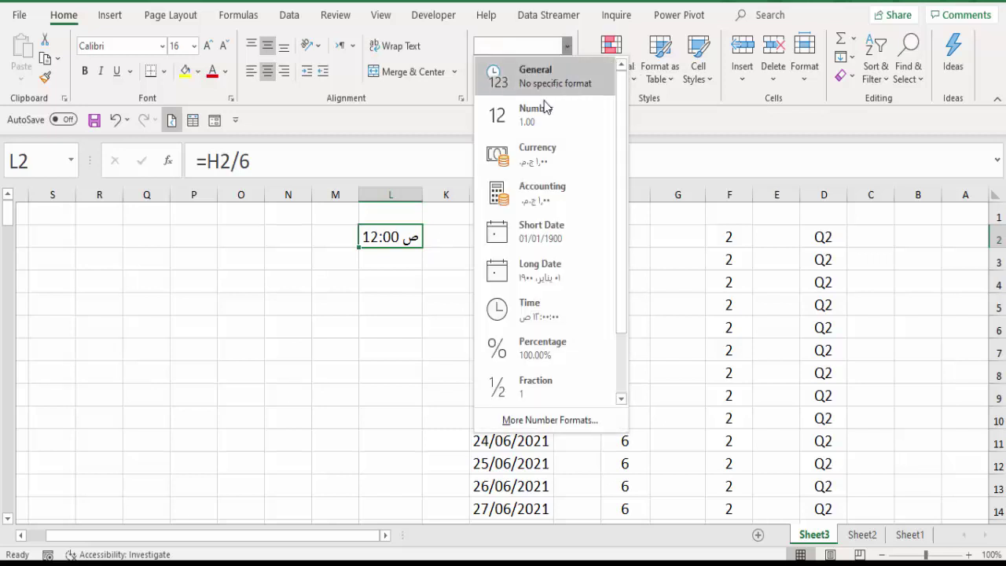
left_click(536, 114)
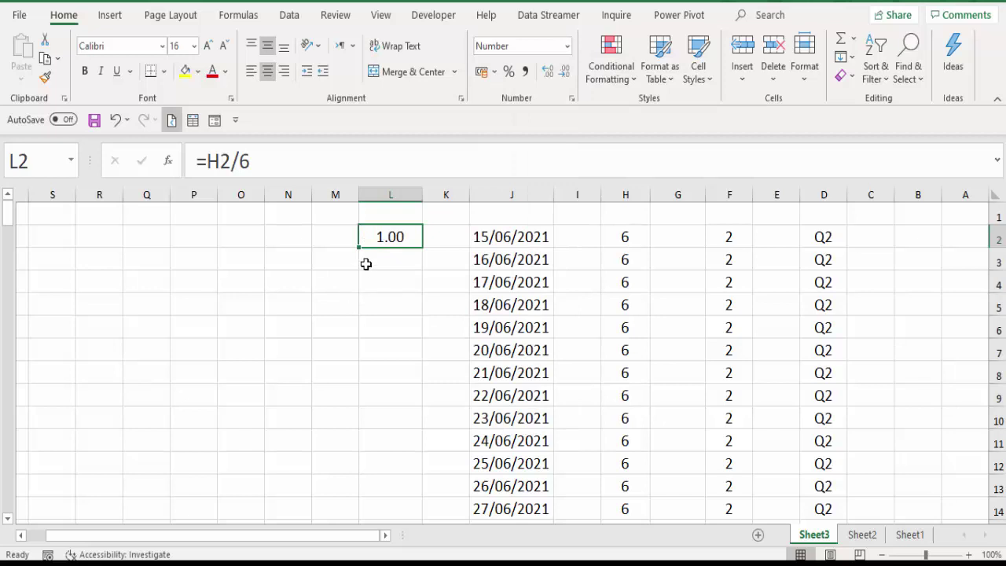
left_click(564, 71)
left_click(564, 72)
Step: Copy L2's =H2/6 formula down column L
mouse_move(360, 249)
left_mouse_down()
mouse_move(360, 523)
mouse_move(402, 449)
left_mouse_up()
scroll(476, 348, "up", 20)
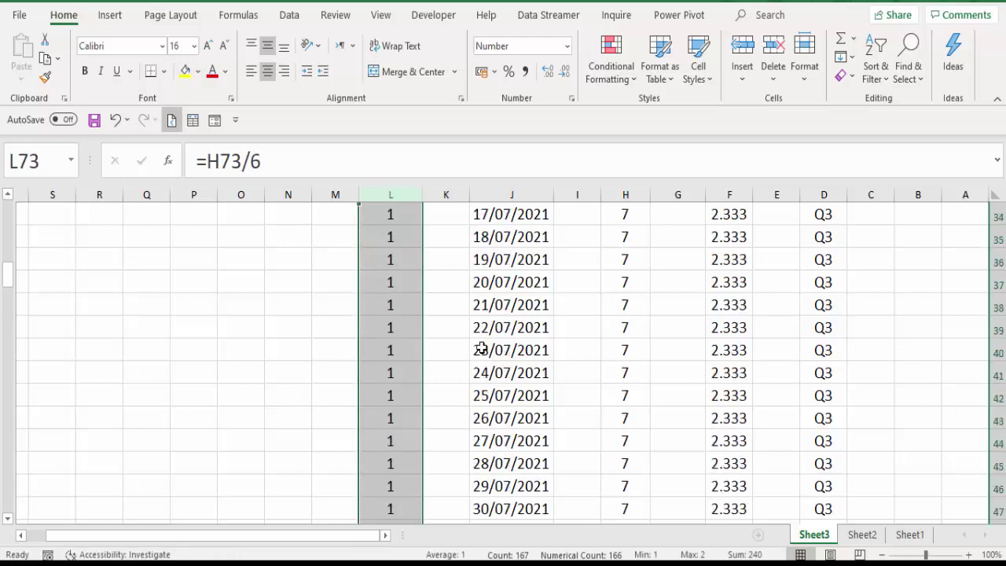
scroll(476, 337, "up", 6)
scroll(476, 338, "up", 4)
scroll(465, 338, "down", 2)
scroll(465, 338, "down", 10)
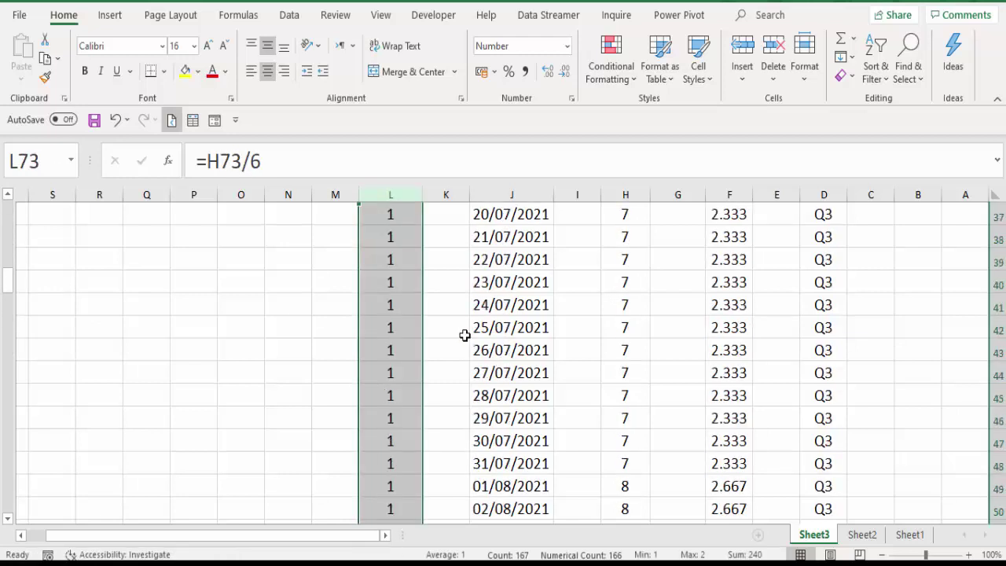
scroll(465, 337, "up", 4)
scroll(465, 337, "up", 1)
scroll(465, 336, "up", 7)
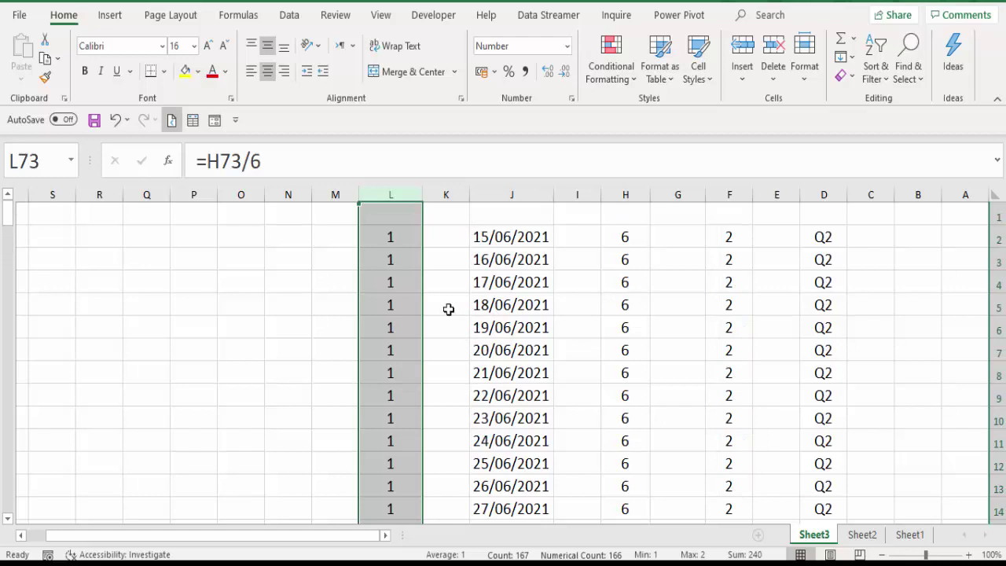
Step: Redo the fill so column L's formula reaches exactly the last date row
left_click(394, 238)
left_click_drag(360, 249, 378, 524)
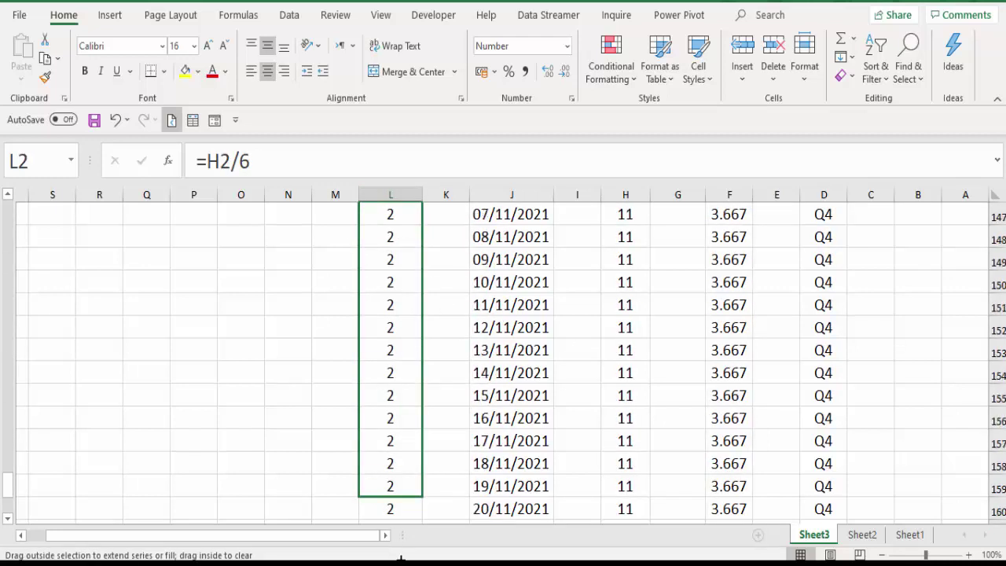
left_click_drag(379, 525, 394, 474)
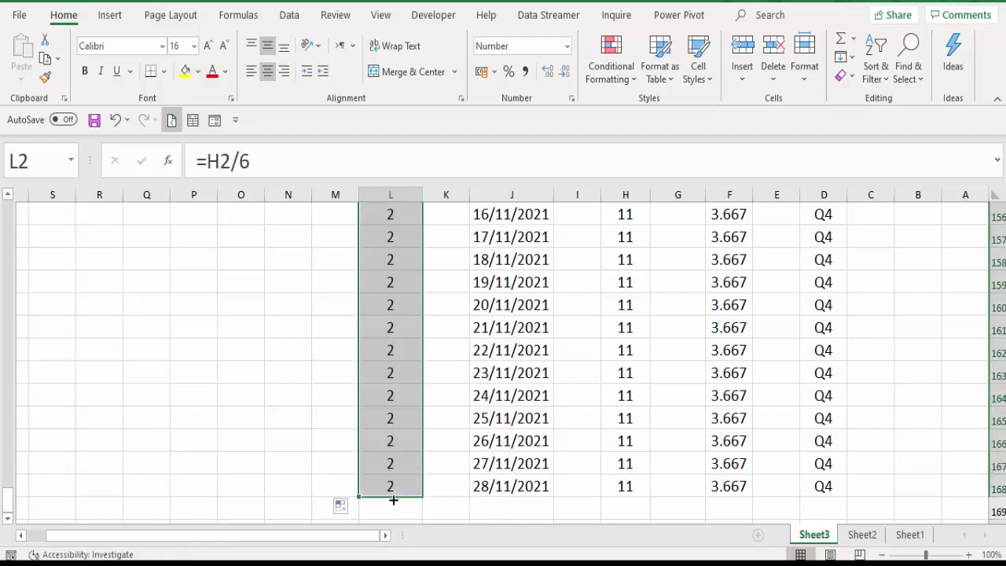
scroll(425, 380, "up", 7)
scroll(425, 380, "up", 13)
scroll(425, 380, "up", 7)
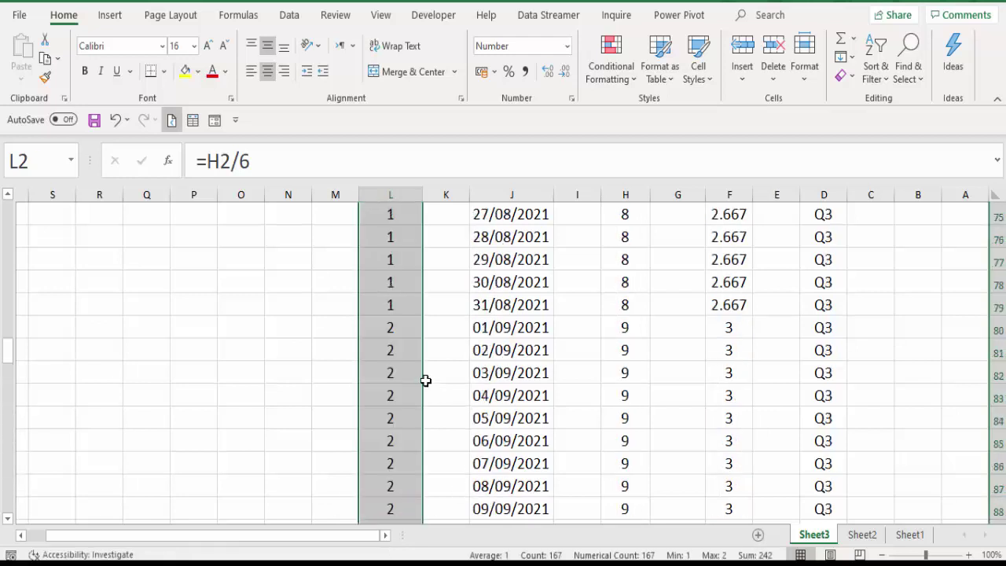
scroll(425, 380, "up", 7)
scroll(425, 380, "up", 6)
scroll(425, 380, "up", 8)
scroll(425, 380, "up", 3)
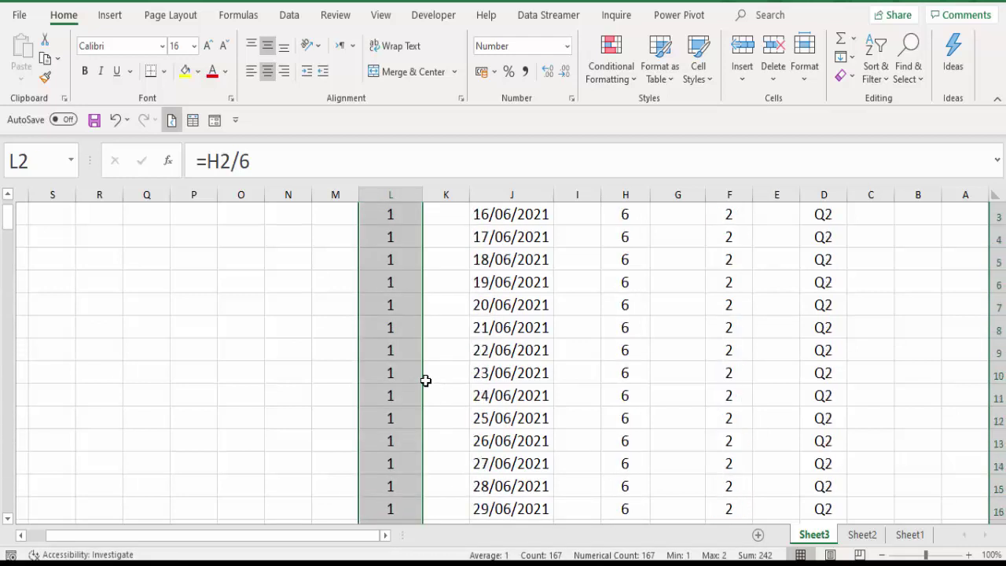
scroll(425, 381, "down", 5)
Step: Check the formulas in H24 and L24, then select column L's results from L2 down
left_click(627, 340)
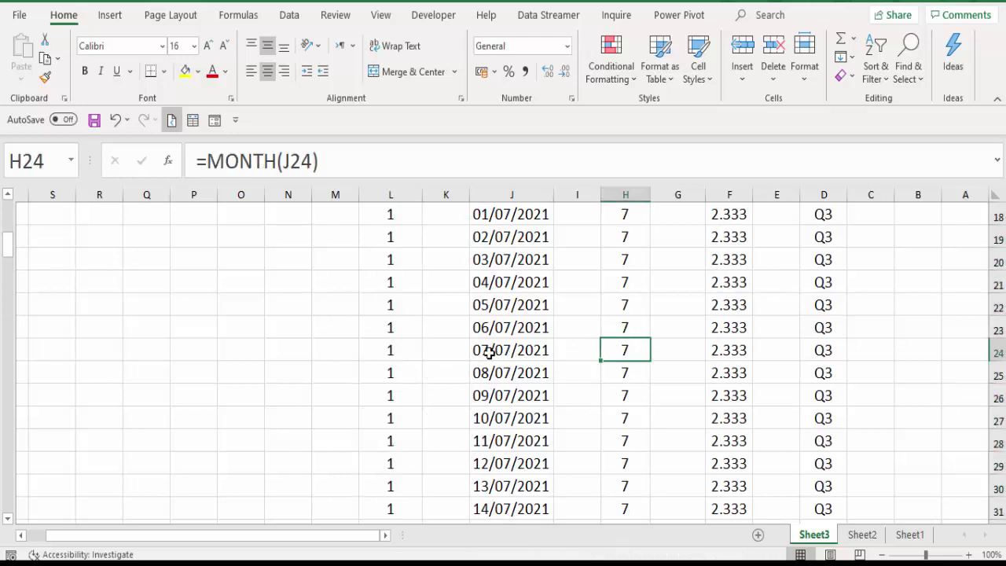
left_click(409, 355)
scroll(411, 346, "up", 6)
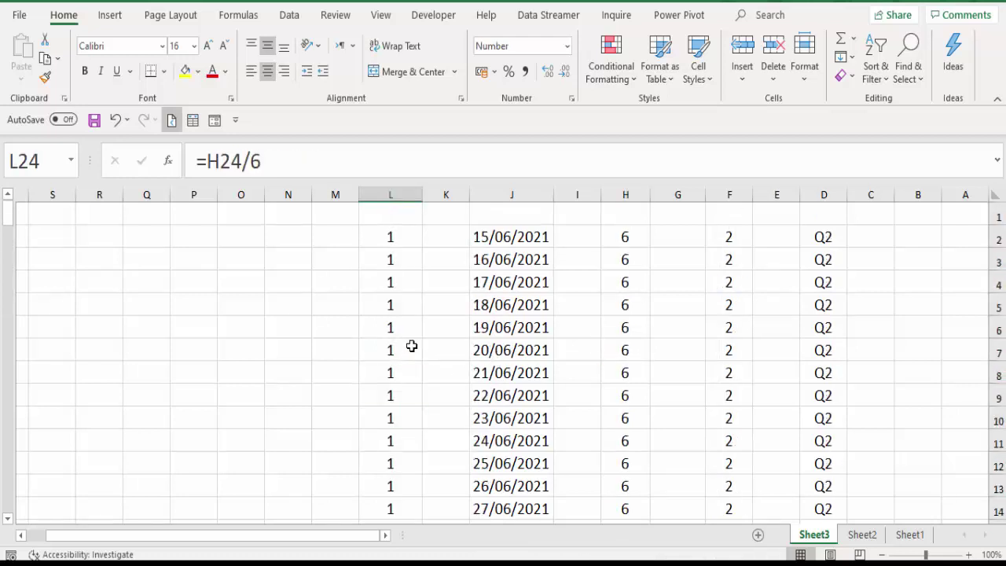
left_click(411, 239)
left_click_drag(411, 240, 409, 557)
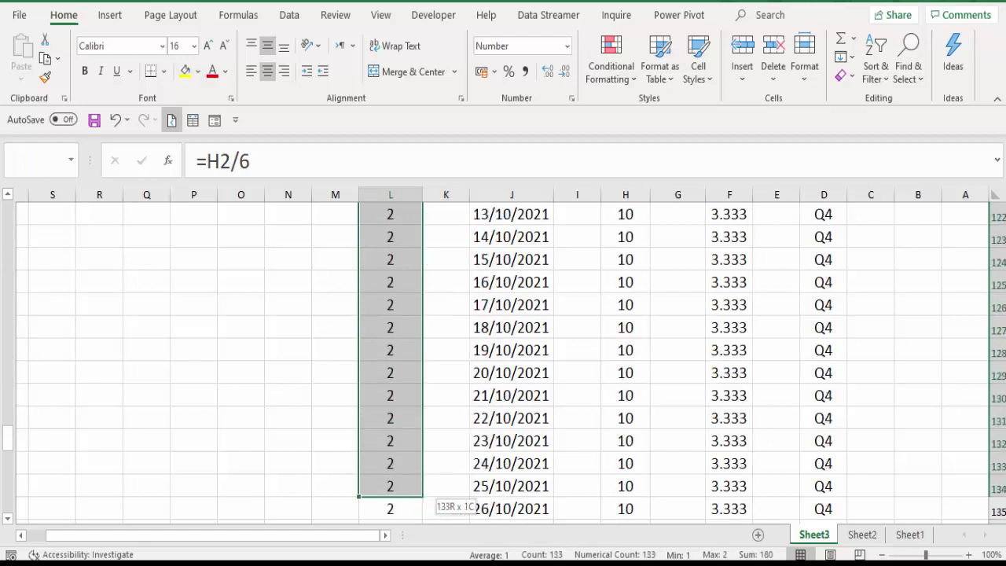
left_click(548, 72)
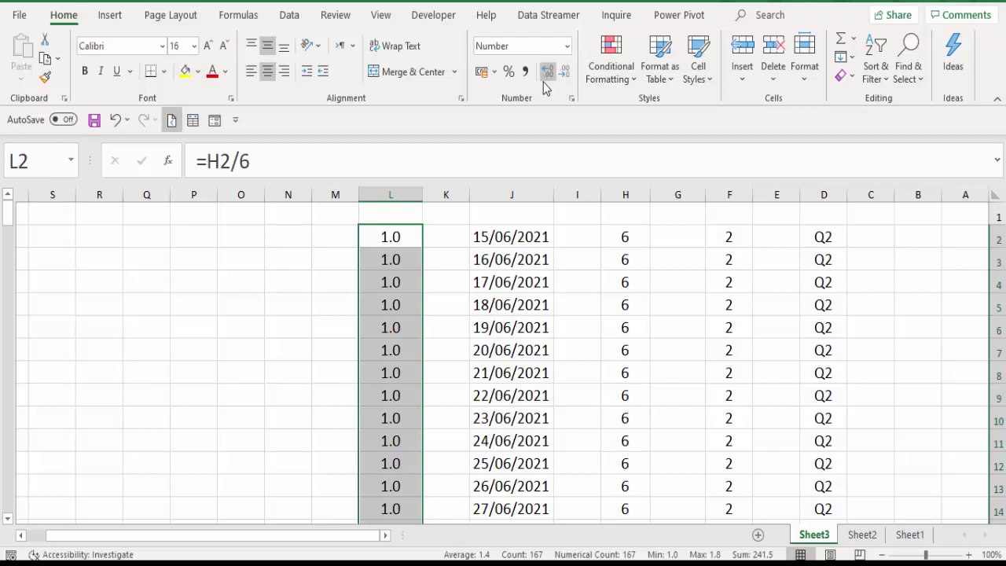
scroll(251, 471, "down", 1)
scroll(252, 471, "down", 10)
scroll(319, 456, "down", 4)
scroll(358, 440, "down", 4)
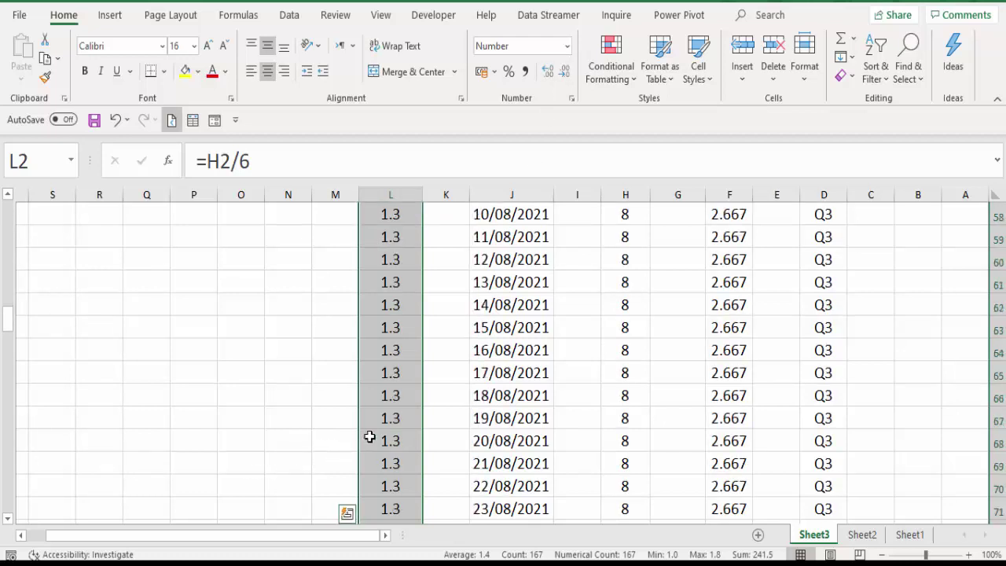
scroll(369, 433, "up", 6)
scroll(372, 429, "up", 5)
left_click(393, 393)
scroll(392, 392, "down", 8)
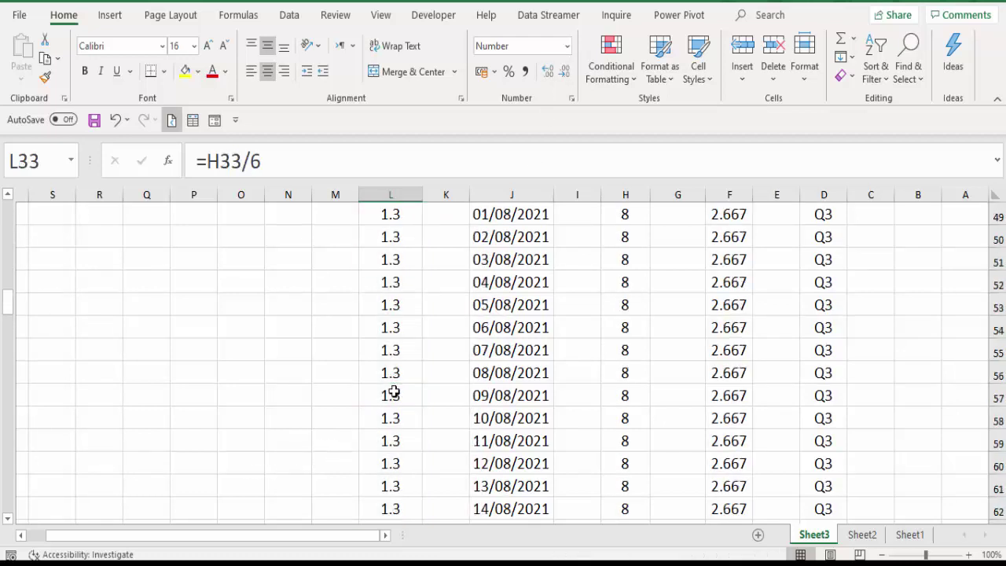
scroll(393, 392, "down", 5)
scroll(393, 393, "down", 6)
scroll(393, 393, "down", 2)
scroll(392, 392, "down", 6)
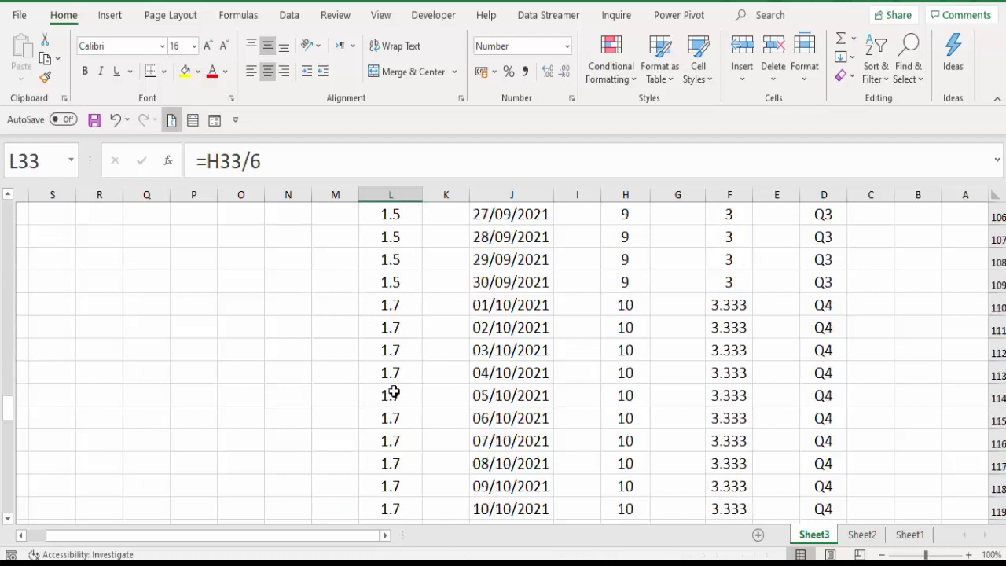
scroll(392, 393, "down", 4)
scroll(372, 384, "up", 8)
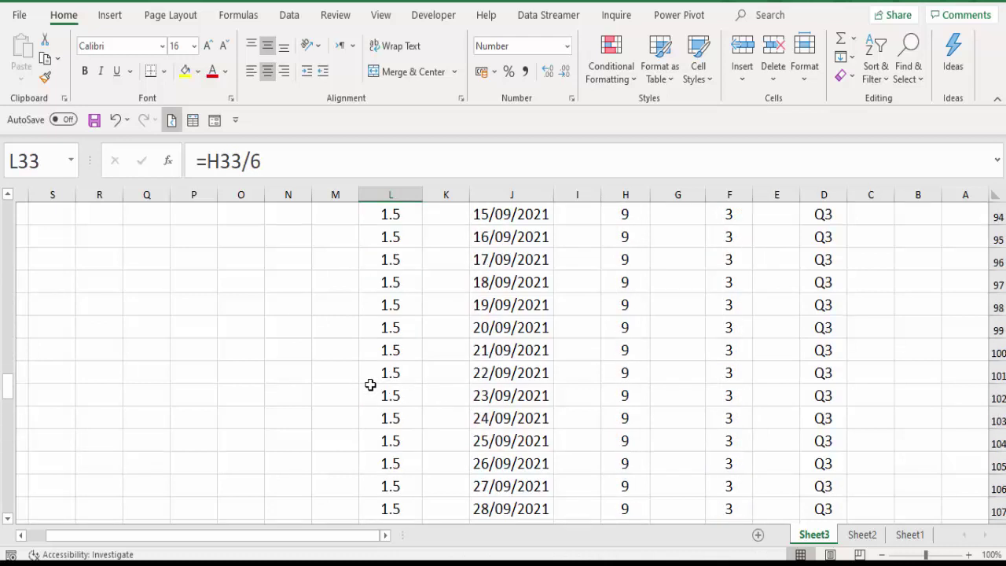
scroll(372, 384, "up", 12)
scroll(372, 385, "up", 11)
scroll(339, 363, "up", 8)
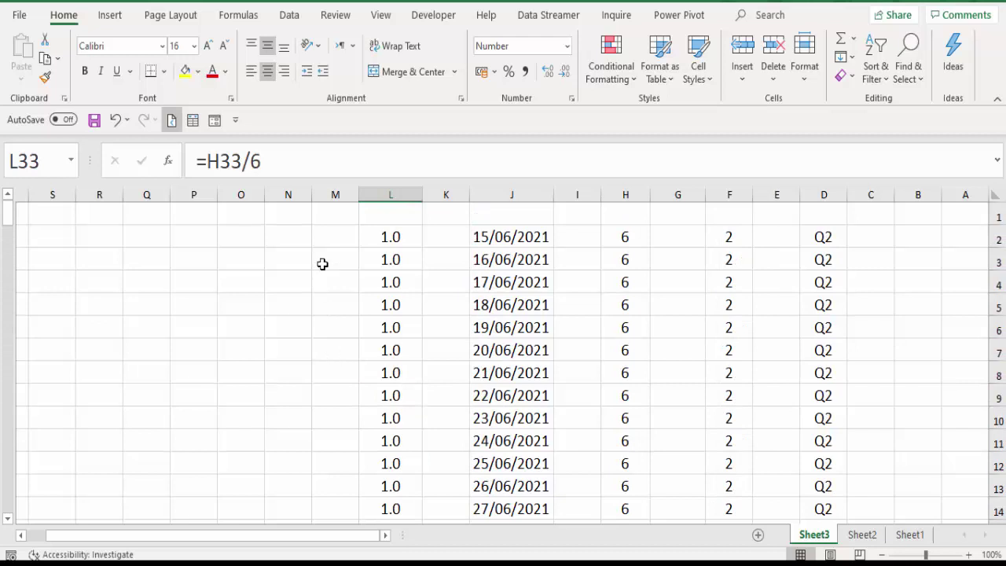
Step: Enter =CEILING(L2;1) in N2 to round the column L value up
left_click(303, 238)
type("=c")
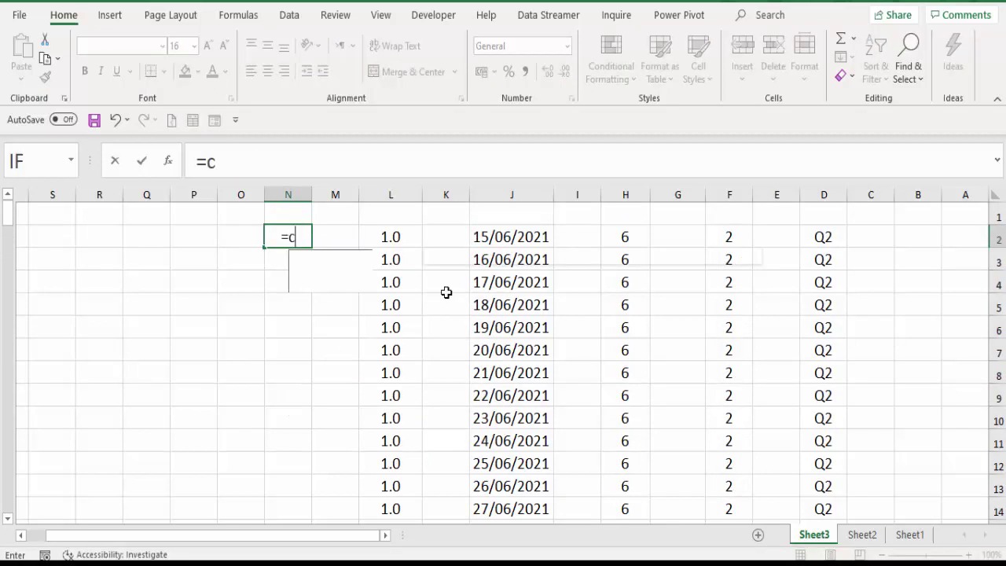
type("e")
key("Down")
key("Down")
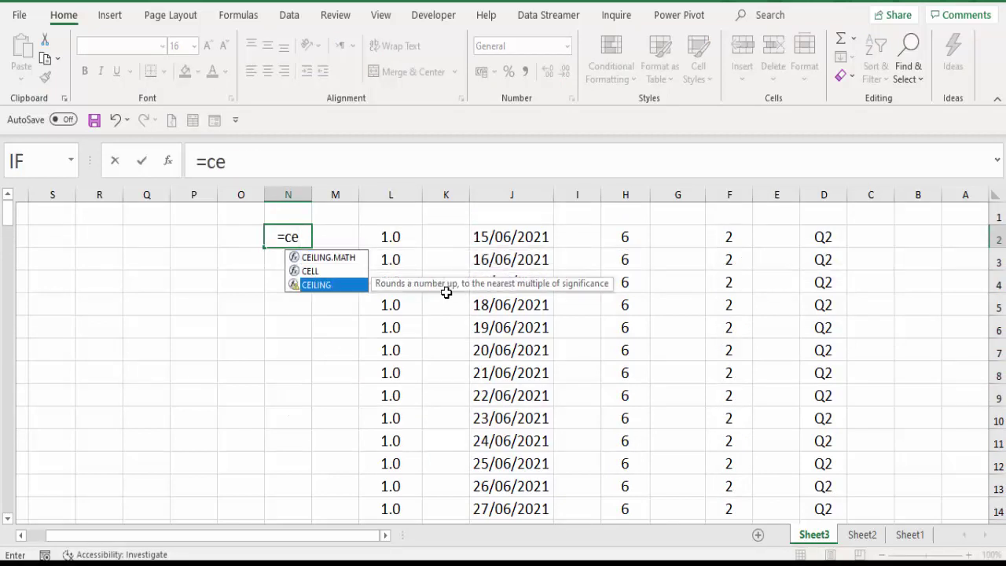
key("Tab")
left_click(405, 233)
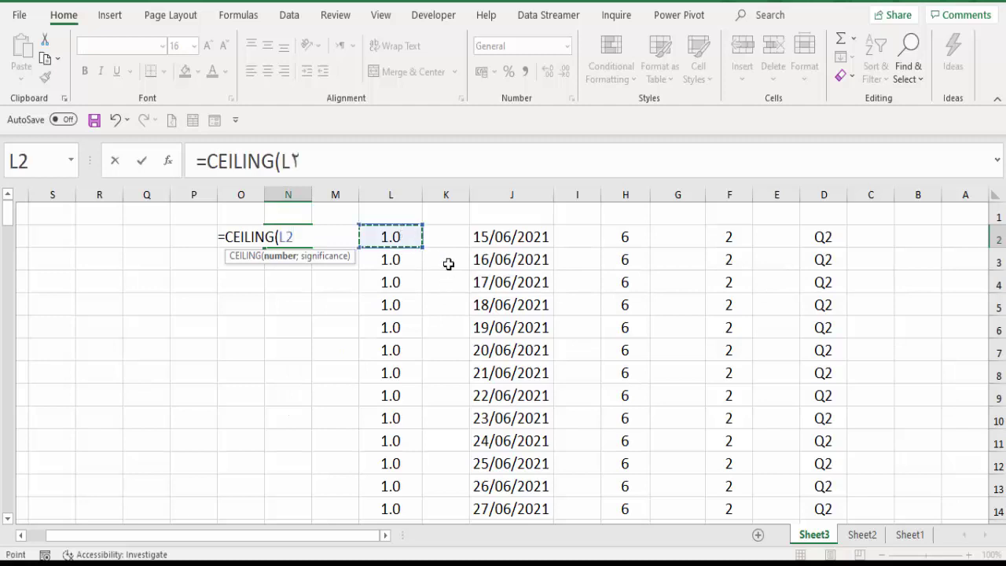
type(";")
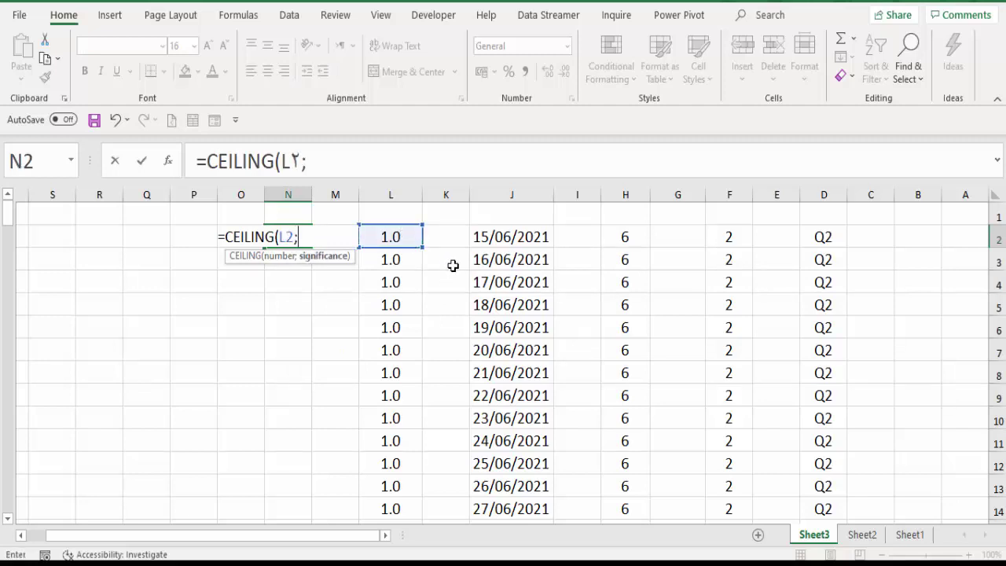
type("1")
key("Return")
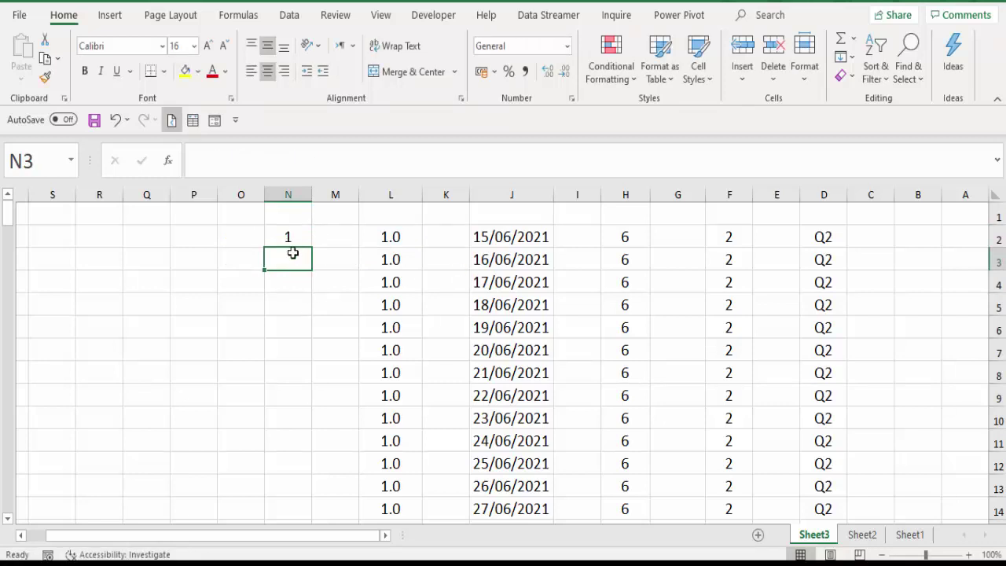
Step: Fill the N2 CEILING formula down column N to row 168
left_click(289, 235)
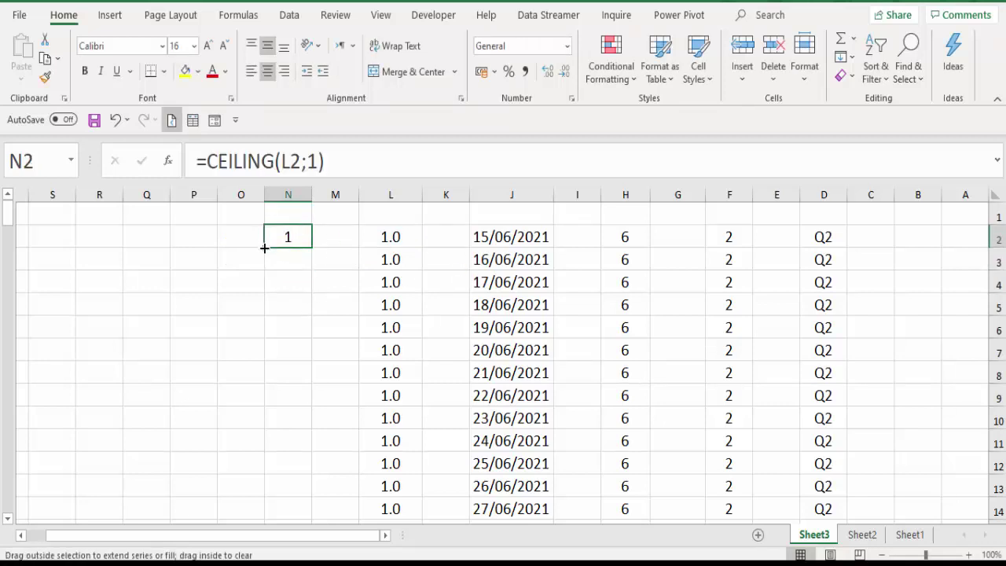
left_click_drag(264, 248, 288, 495)
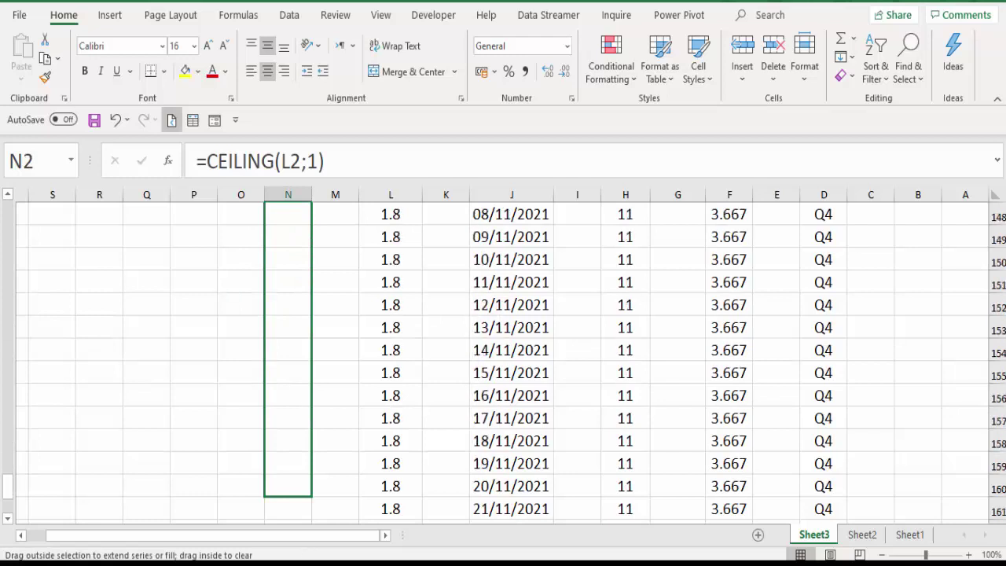
left_click_drag(287, 495, 299, 434)
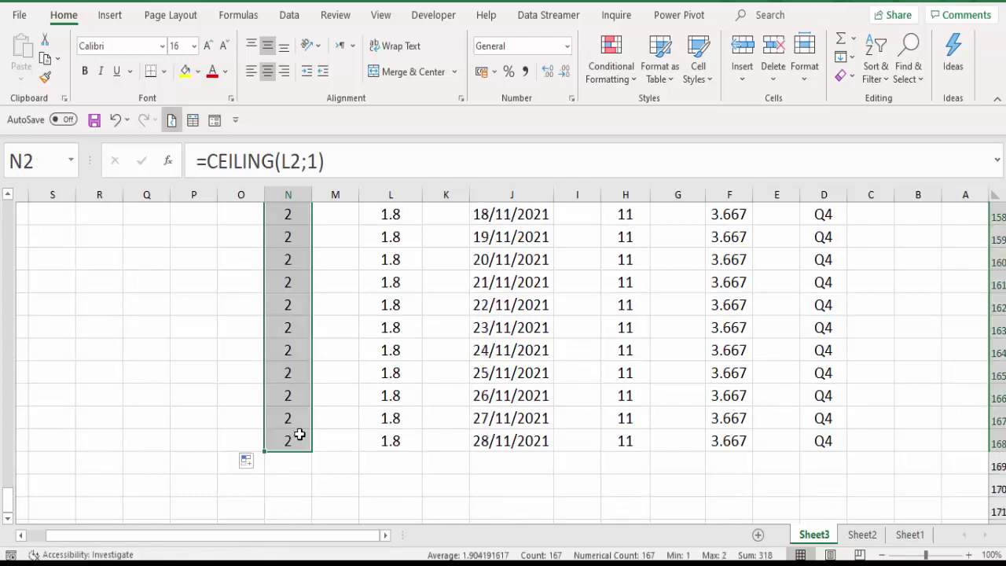
scroll(314, 426, "up", 8)
scroll(314, 427, "up", 12)
scroll(314, 426, "up", 5)
scroll(314, 426, "up", 5)
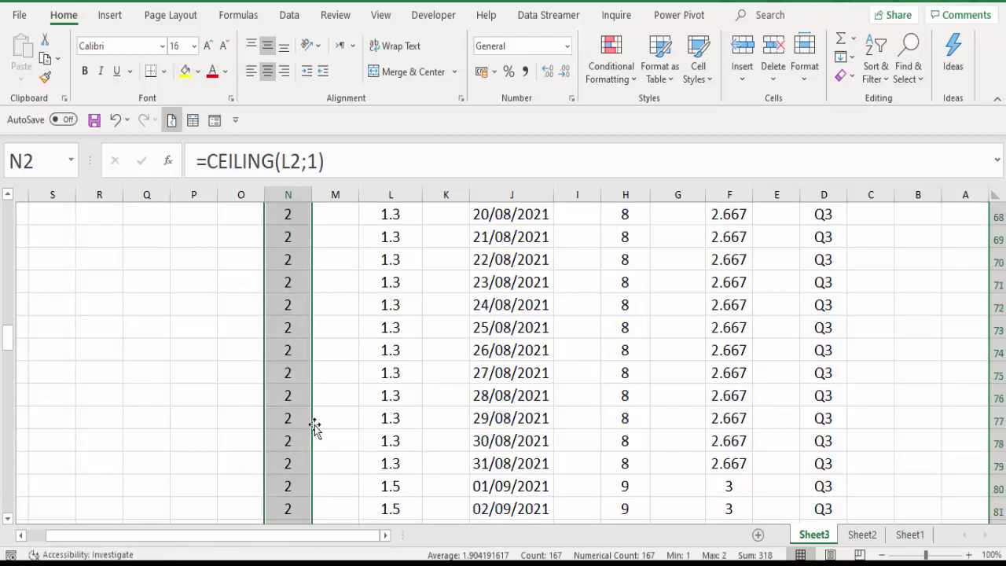
scroll(314, 426, "up", 10)
scroll(314, 426, "up", 1)
scroll(314, 427, "up", 6)
scroll(314, 427, "up", 2)
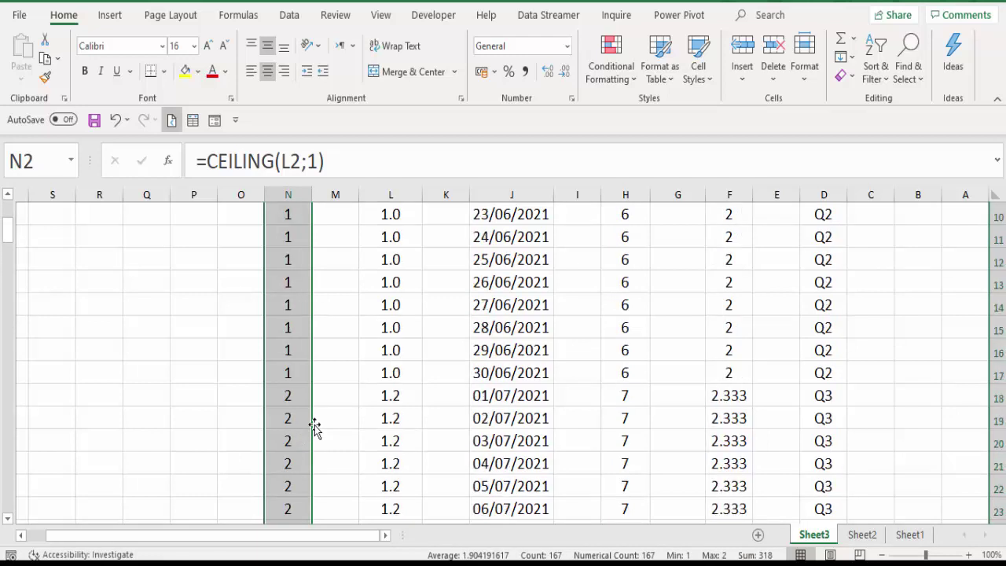
Step: Check that row 18's 1.2 in L18 rounds to 2 in N18, then return to N2
left_click_drag(288, 395, 625, 395)
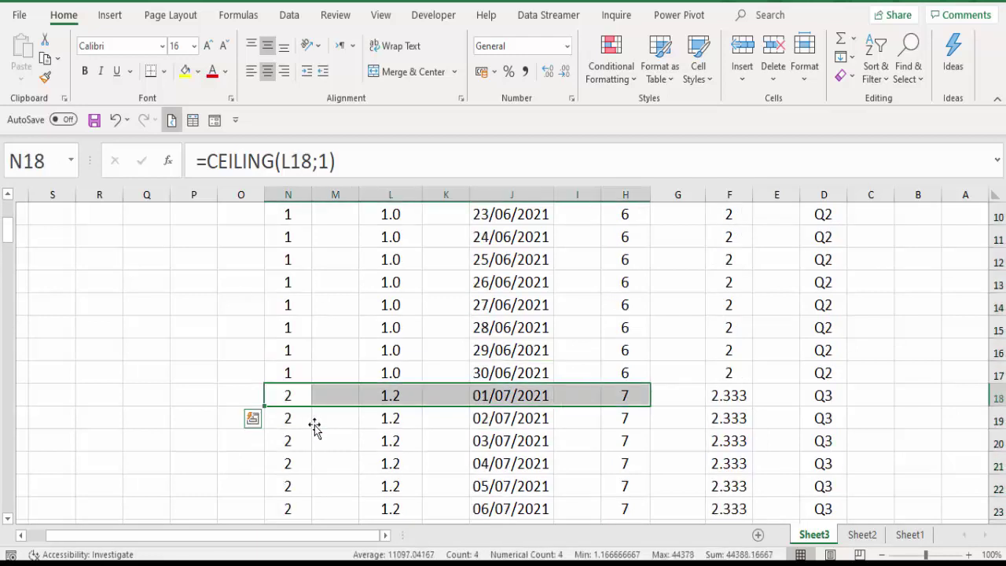
left_click(390, 395)
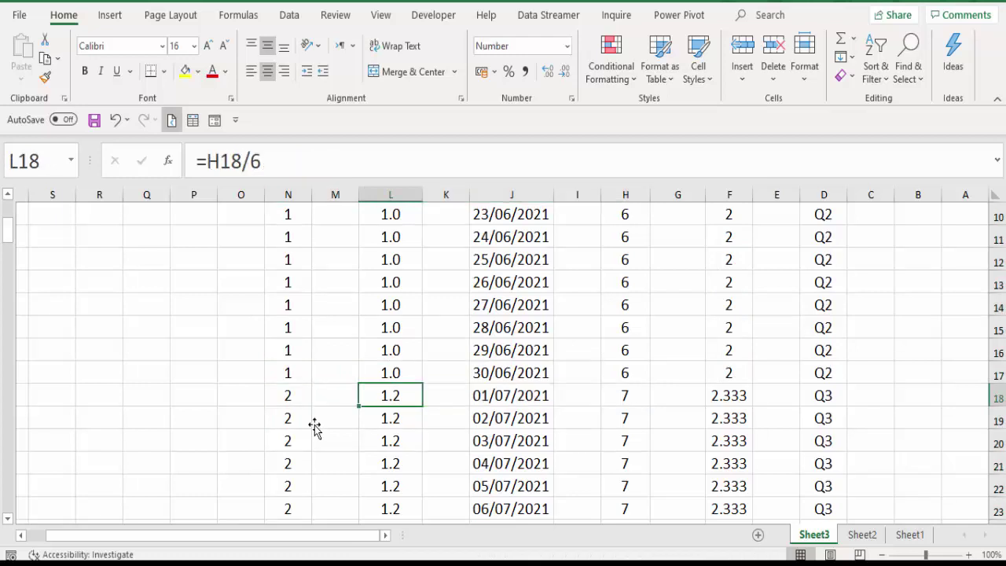
left_click(287, 395)
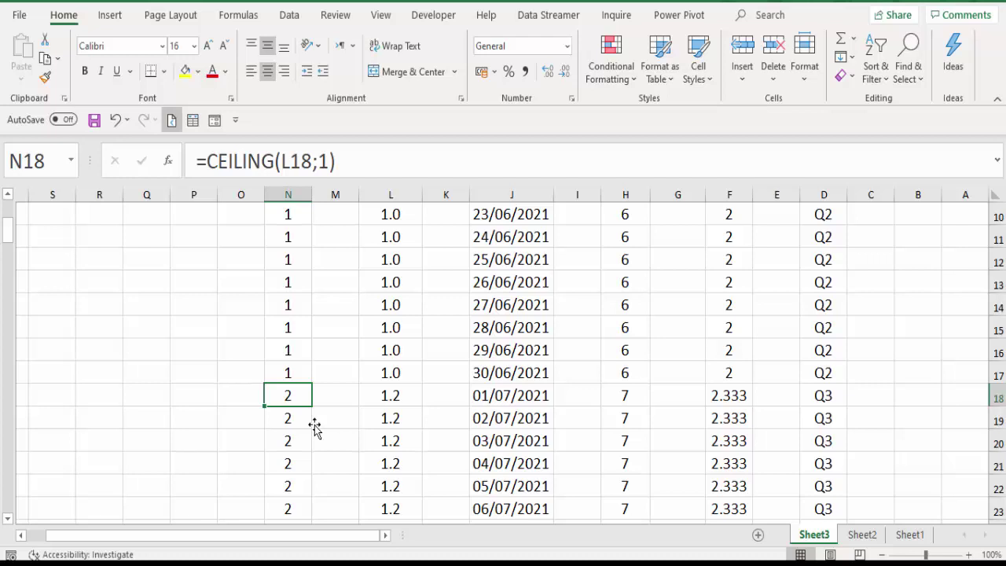
scroll(314, 426, "up", 3)
key("ctrl+Up")
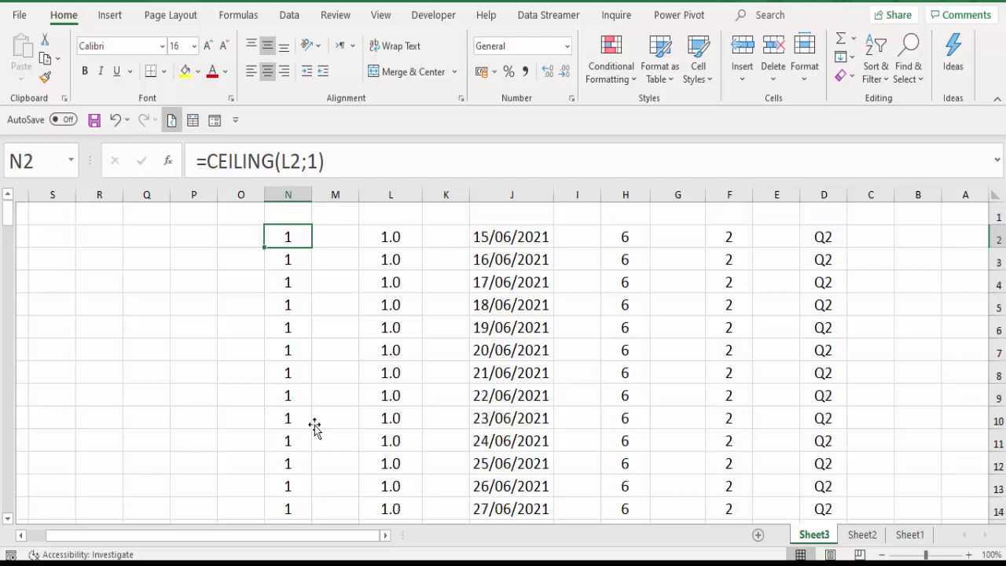
Step: Change N2 to ="H"&" "&CEILING(L2;1) so it displays H 1
key("F2")
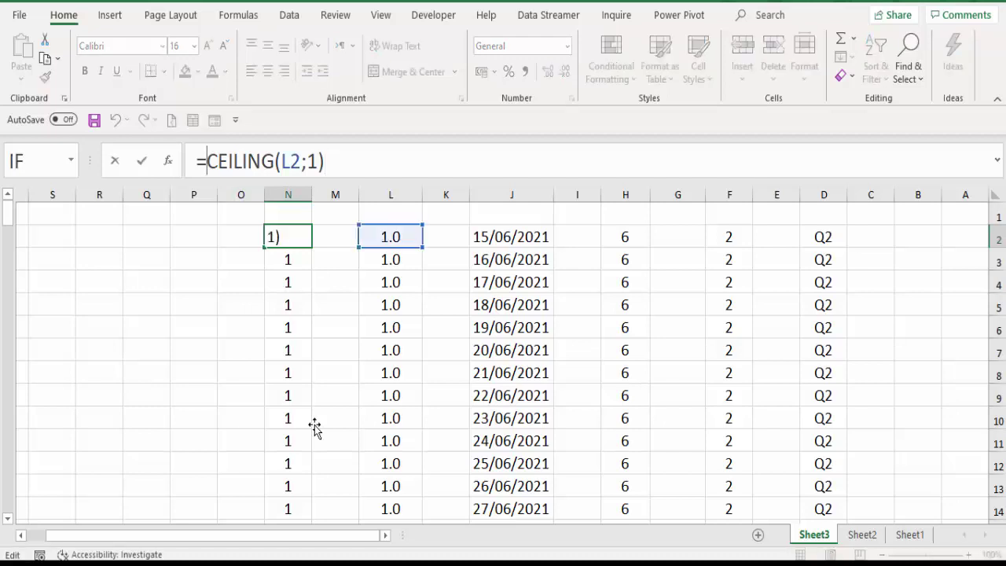
key("Home")
key("Right")
type("\"H")
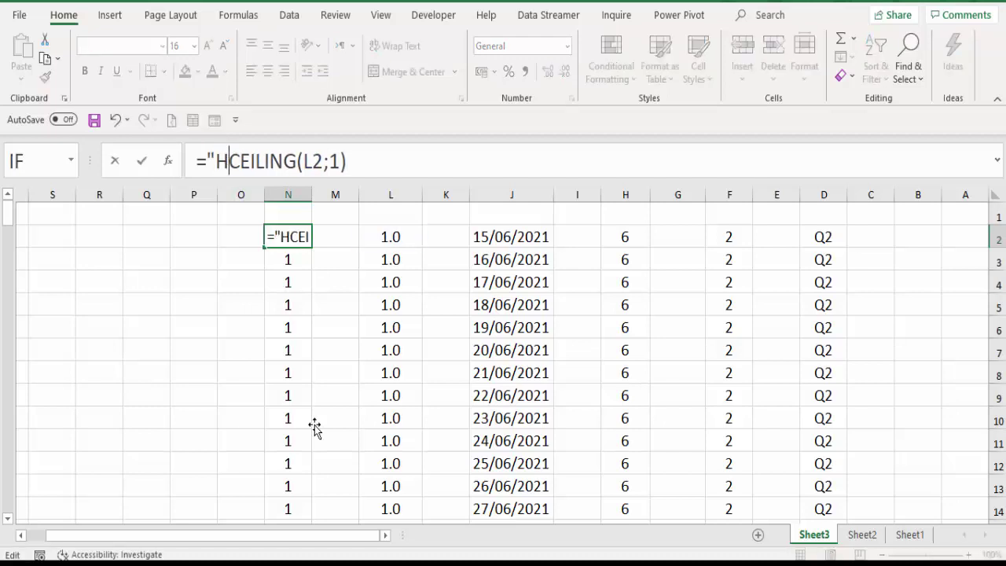
type("\"")
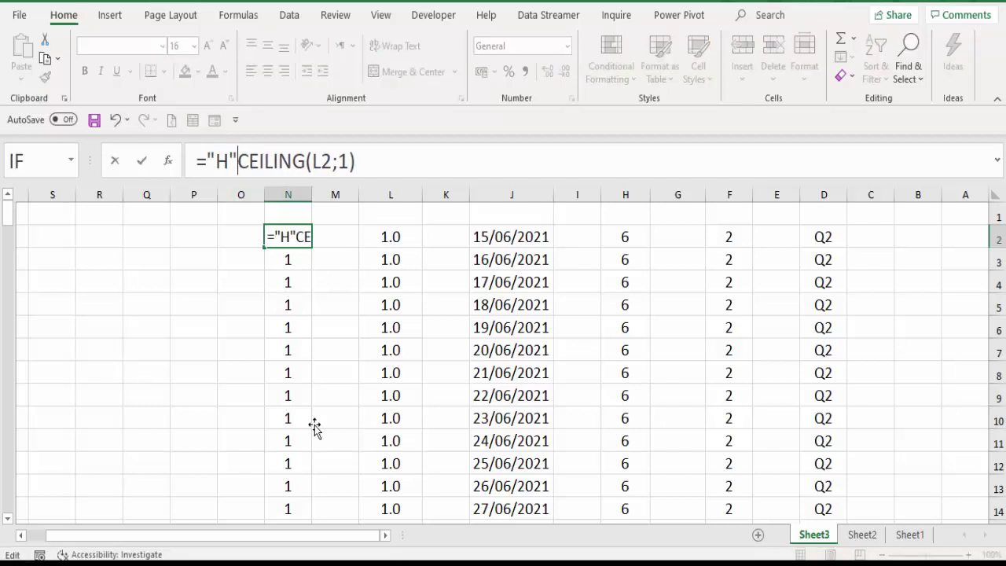
type("&")
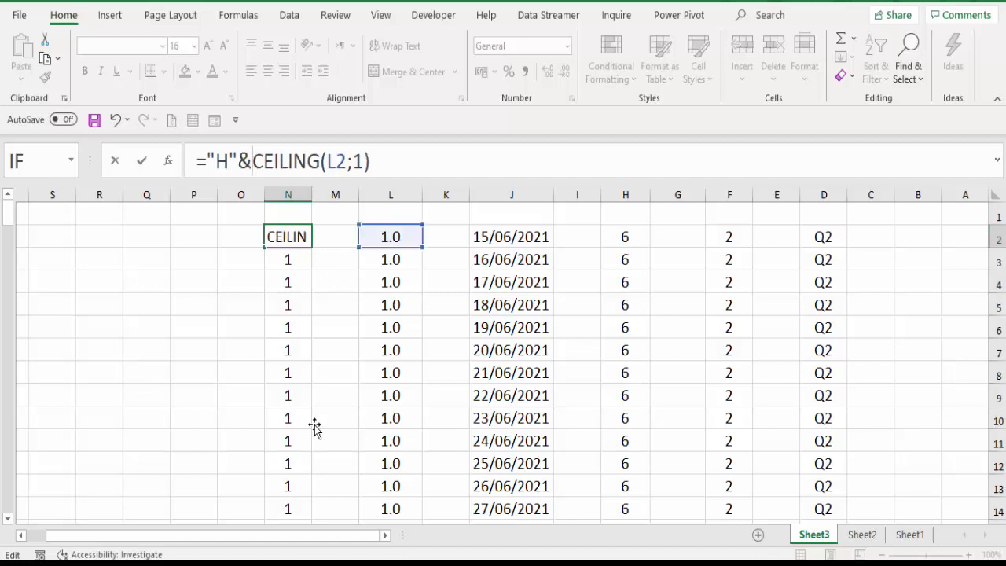
type("\" ")
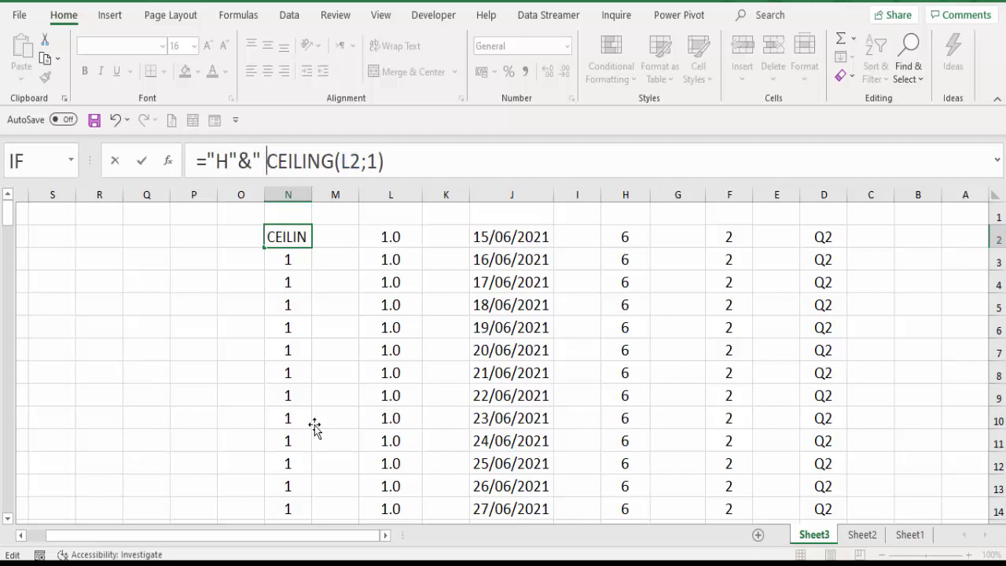
type("\"")
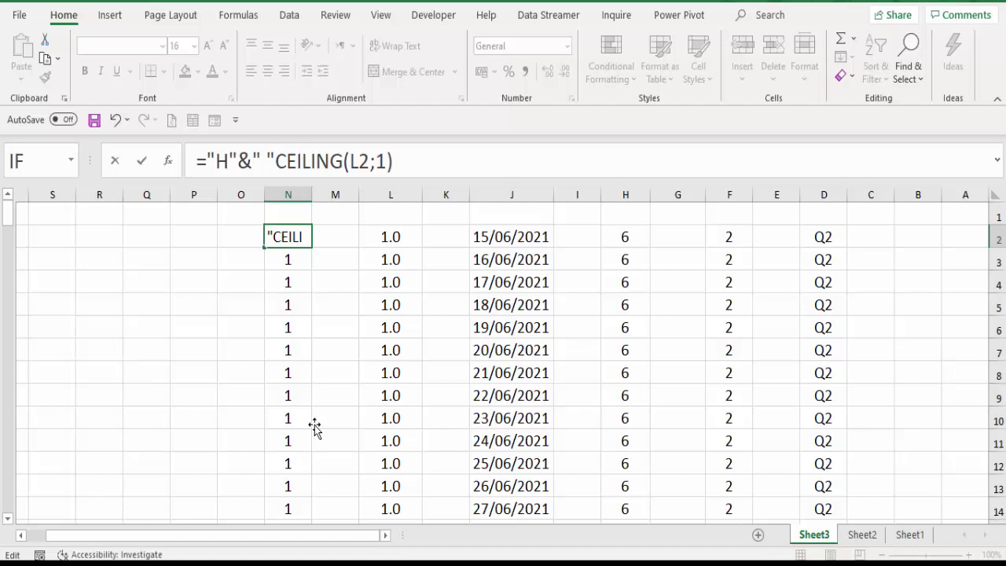
type("&")
key("Return")
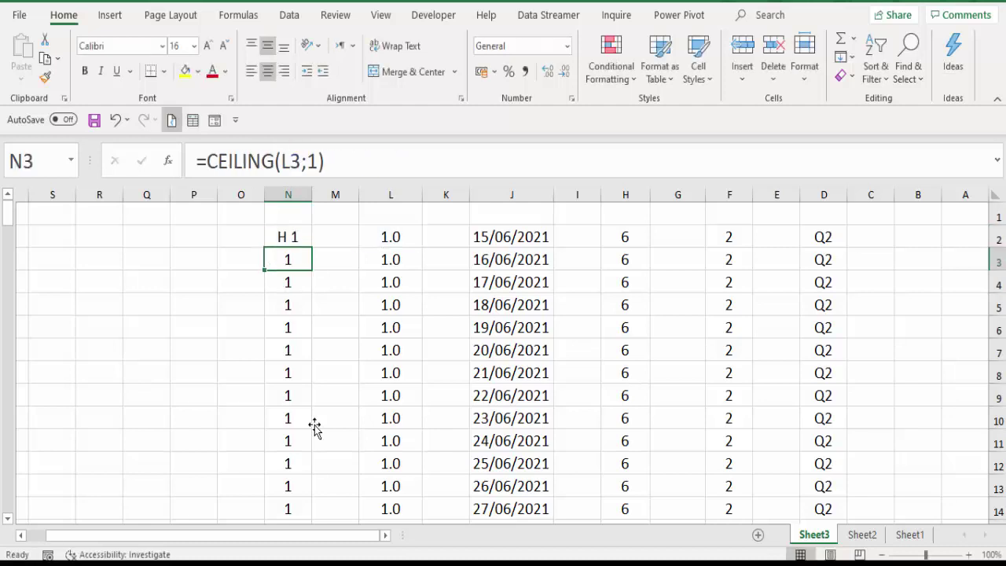
key("Up")
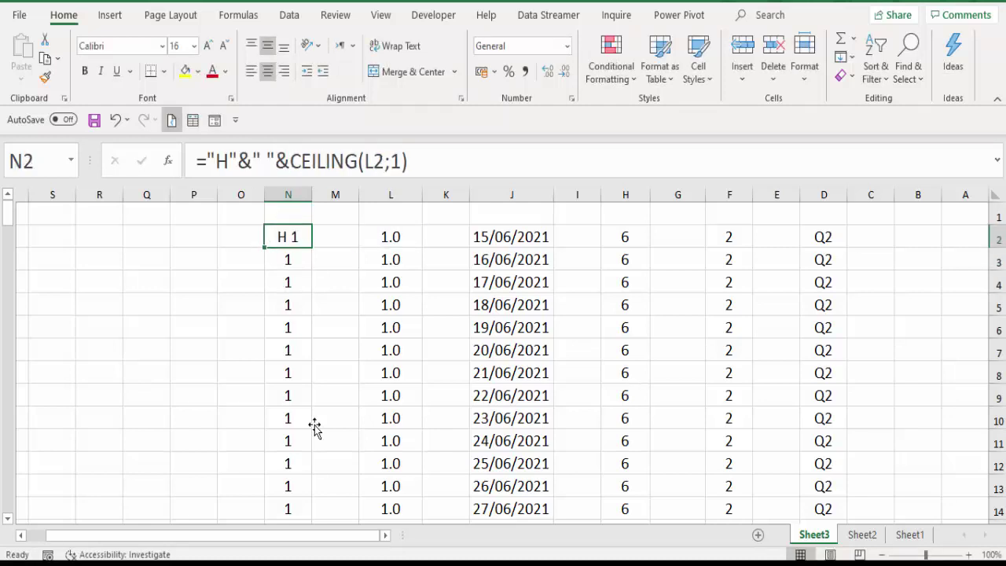
Step: Fill the H-prefixed formula from N2 down to row 168 and check the H 1/H 2 labels
left_click_drag(314, 425, 314, 425)
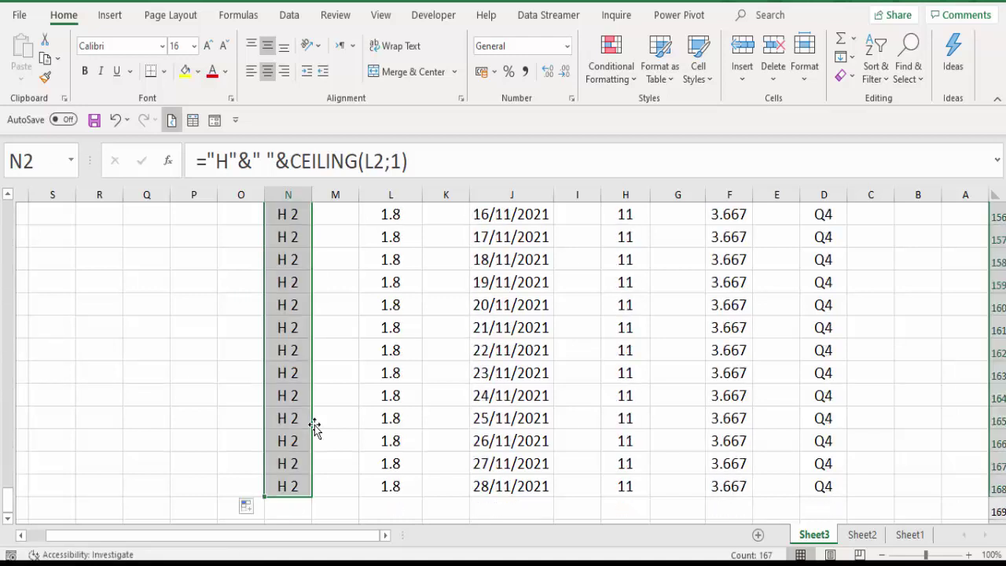
scroll(315, 425, "up", 15)
scroll(314, 425, "up", 8)
scroll(314, 425, "up", 10)
scroll(315, 425, "up", 13)
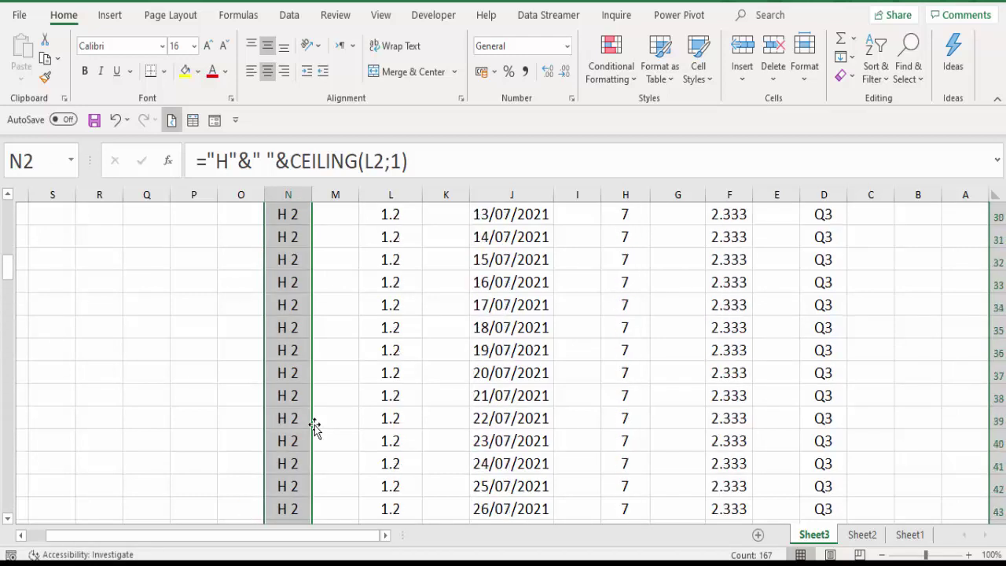
scroll(314, 425, "up", 6)
scroll(314, 425, "up", 4)
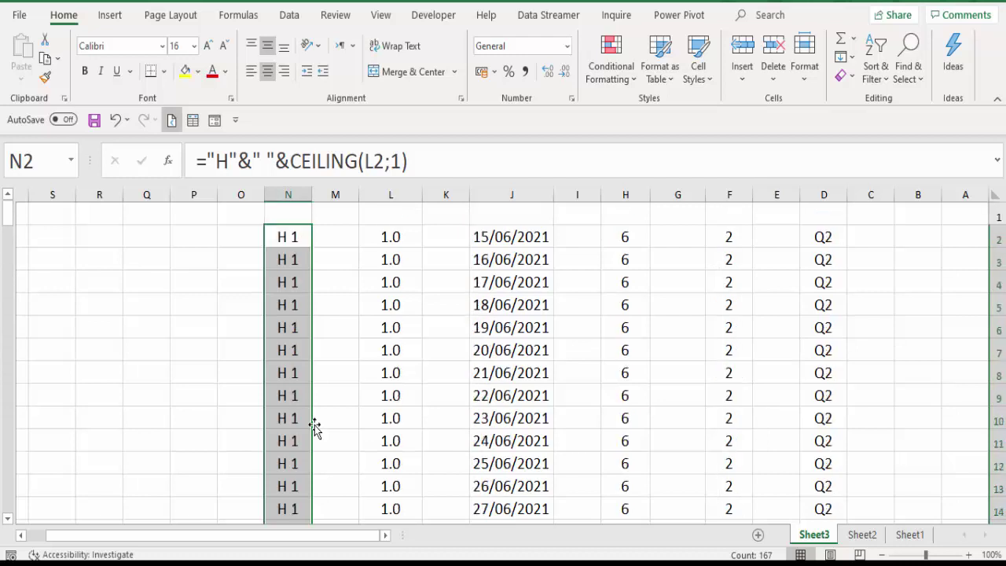